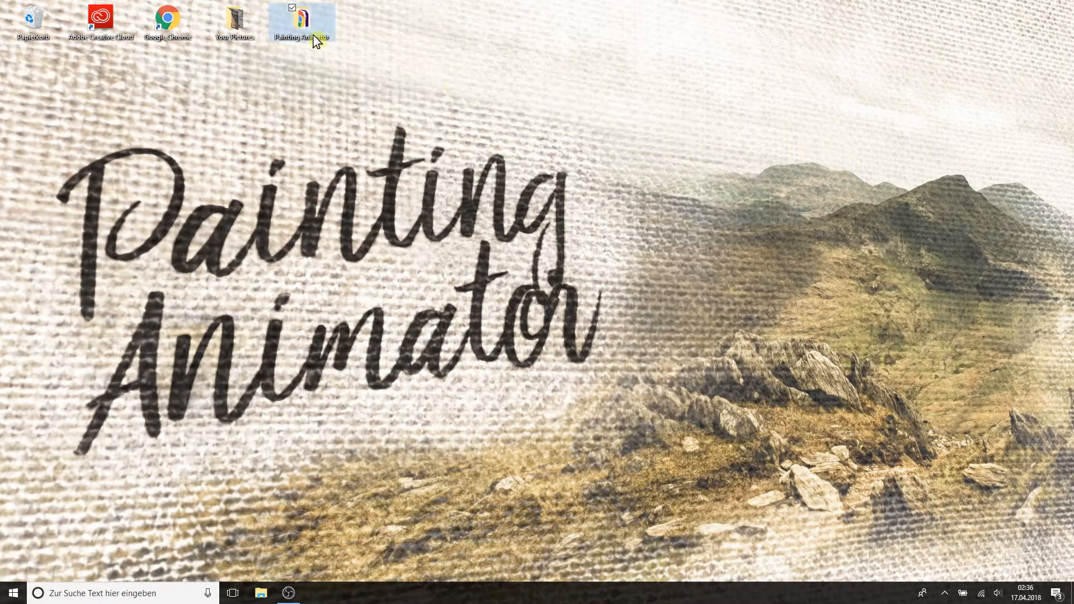
Open the Browser Tool page from the Painting Animator folder on the desktop
double_click(305, 26)
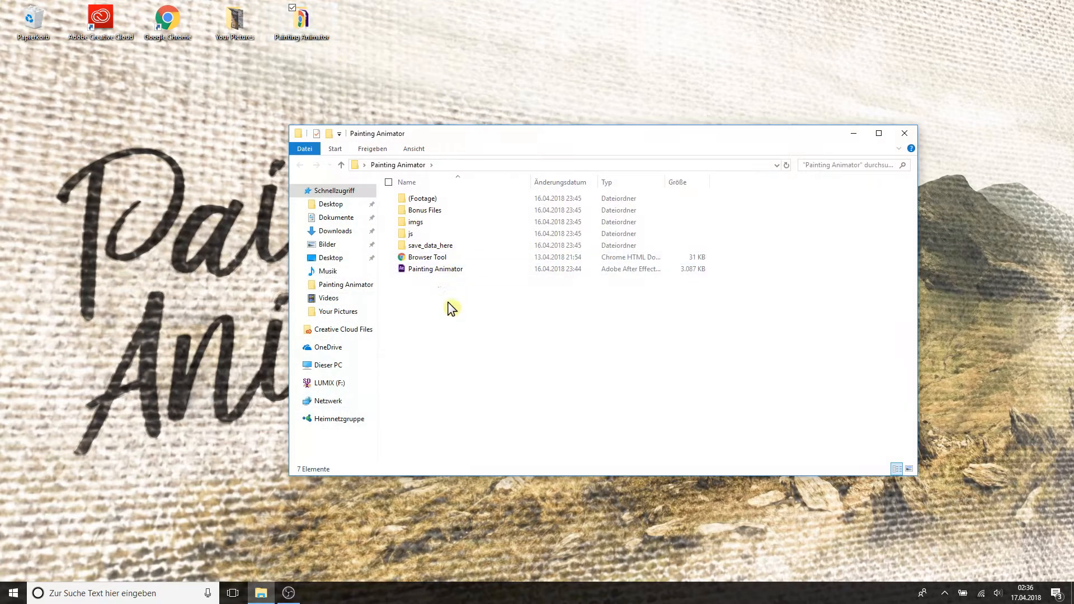
left_click(438, 265)
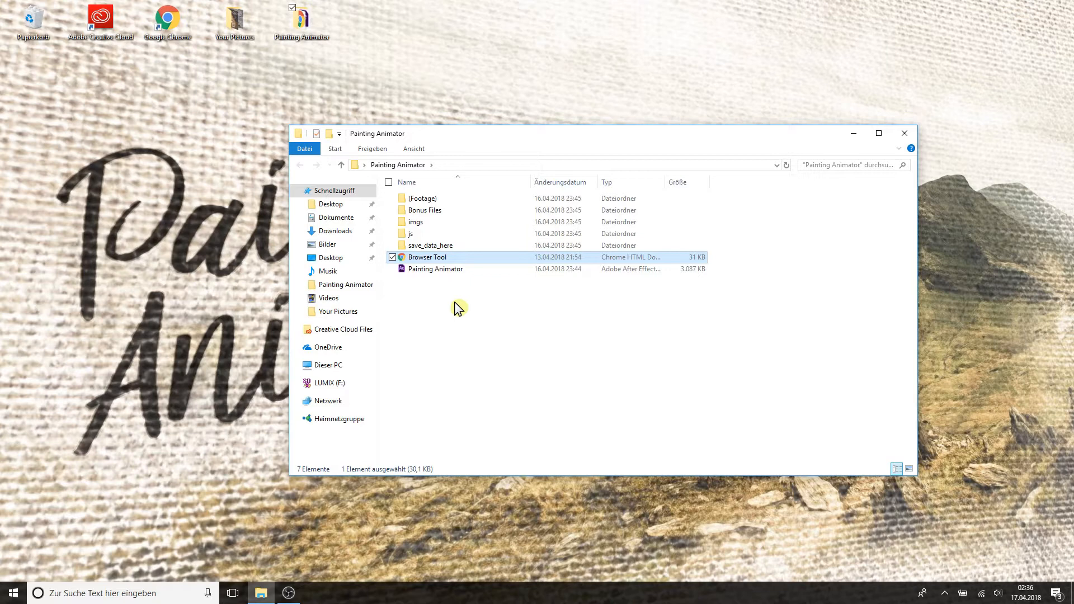
double_click(428, 259)
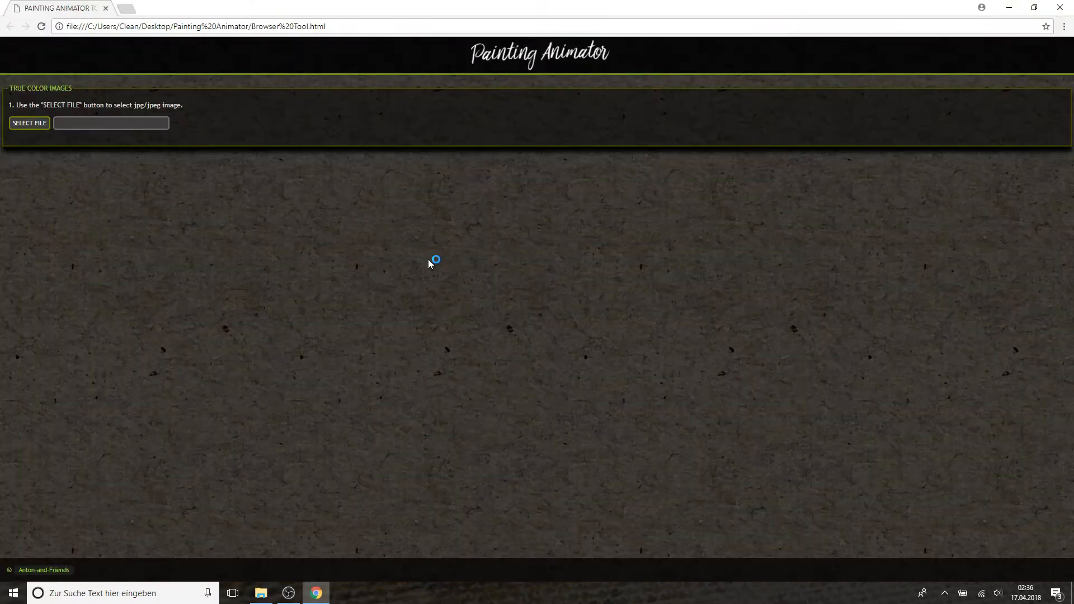
Load the picture of the orange flower painting with the pen and brush from the Your Pictures folder
left_click(29, 124)
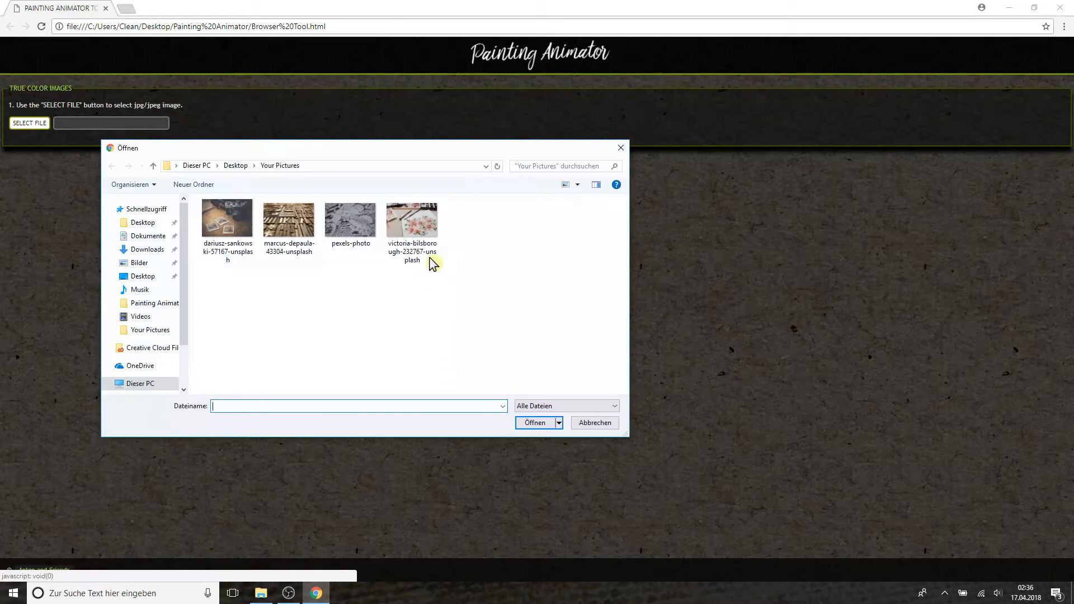
left_click(422, 223)
double_click(422, 223)
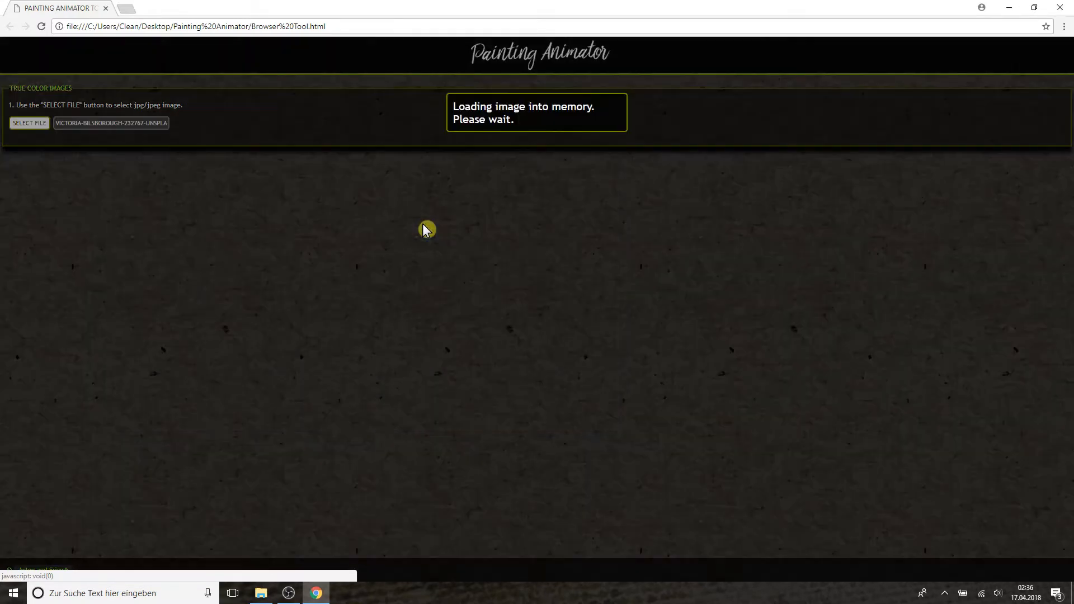
Reposition the picture in the crop frame, fit it to the frame, and proceed to closeup selection
left_click(109, 159)
left_click(90, 159)
mouse_move(279, 342)
left_mouse_down()
mouse_move(287, 330)
mouse_move(343, 369)
mouse_move(334, 342)
mouse_move(305, 363)
mouse_move(346, 383)
mouse_move(324, 330)
left_mouse_up()
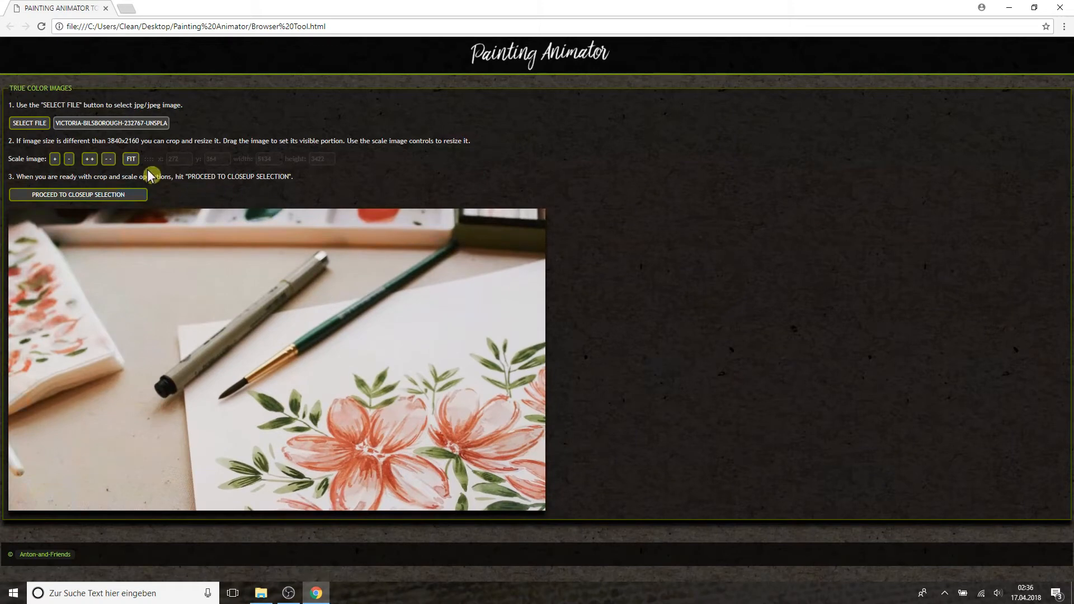
left_click(131, 159)
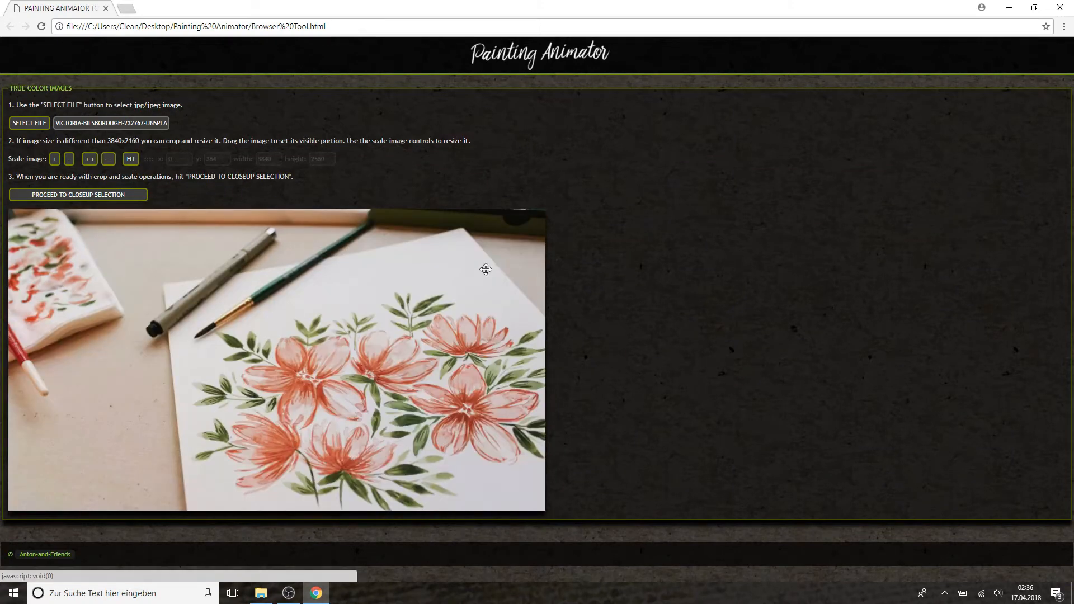
left_click(101, 196)
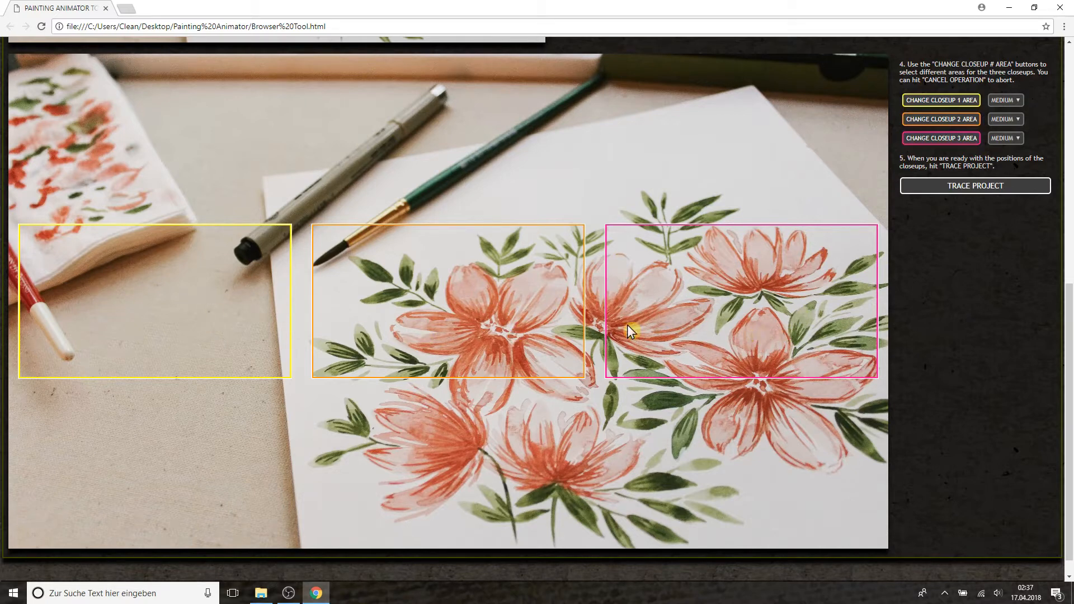
Make closeup 1 Small and place it over the lower-left flower, and move closeup 2 over the flowers on the right of the picture
left_click(1018, 101)
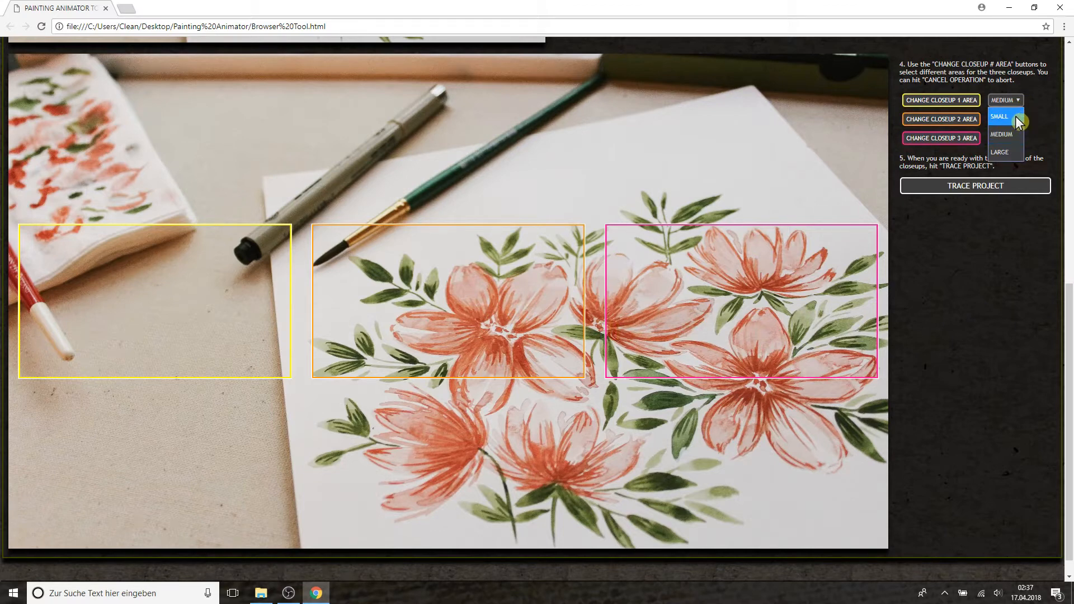
left_click(1016, 118)
left_click(941, 100)
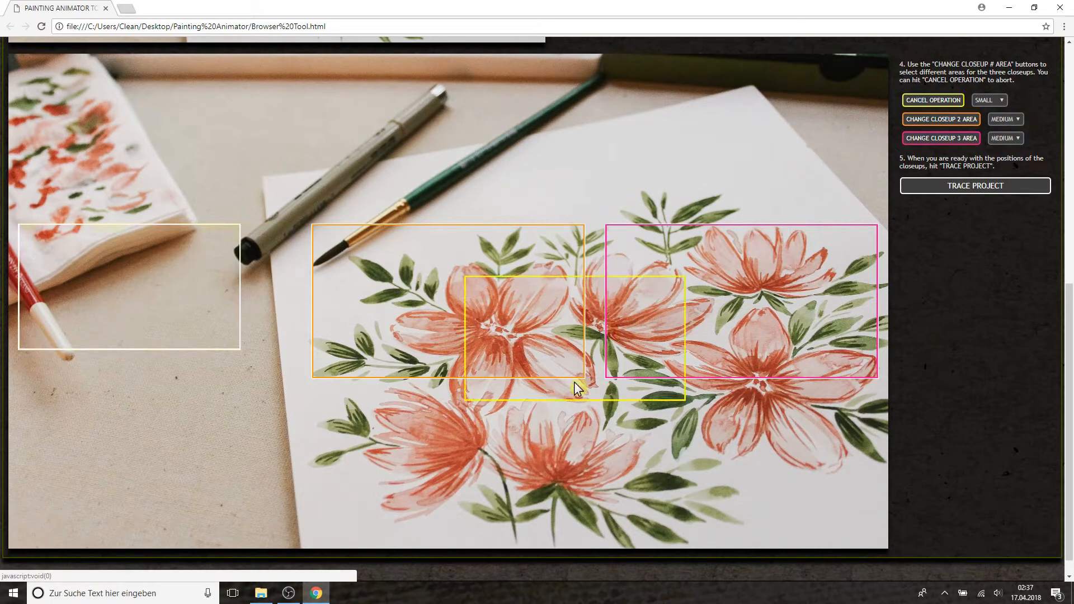
left_click(445, 462)
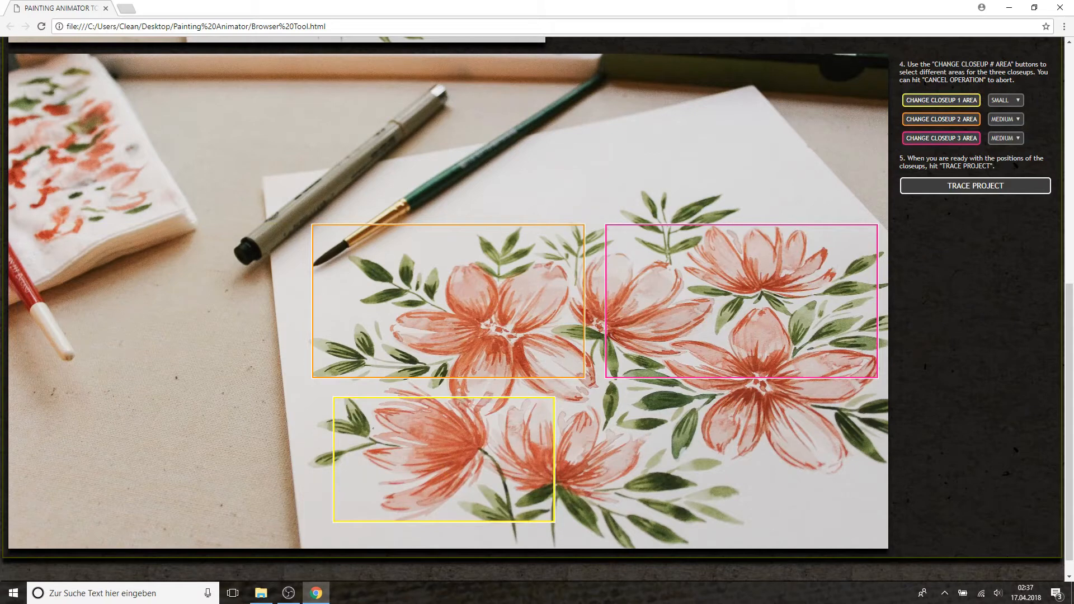
left_click(948, 123)
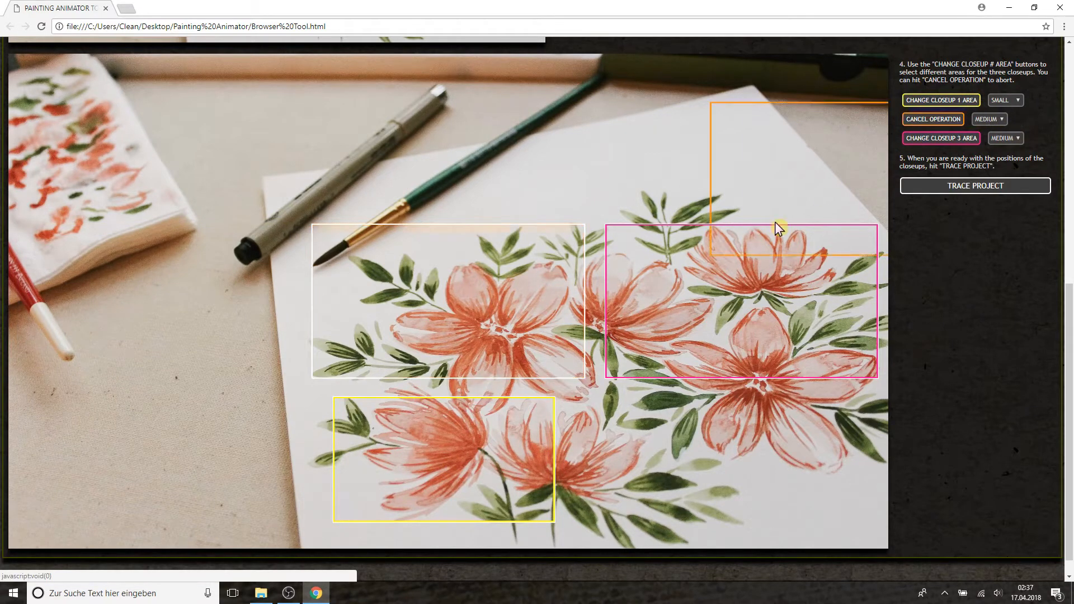
left_click(721, 348)
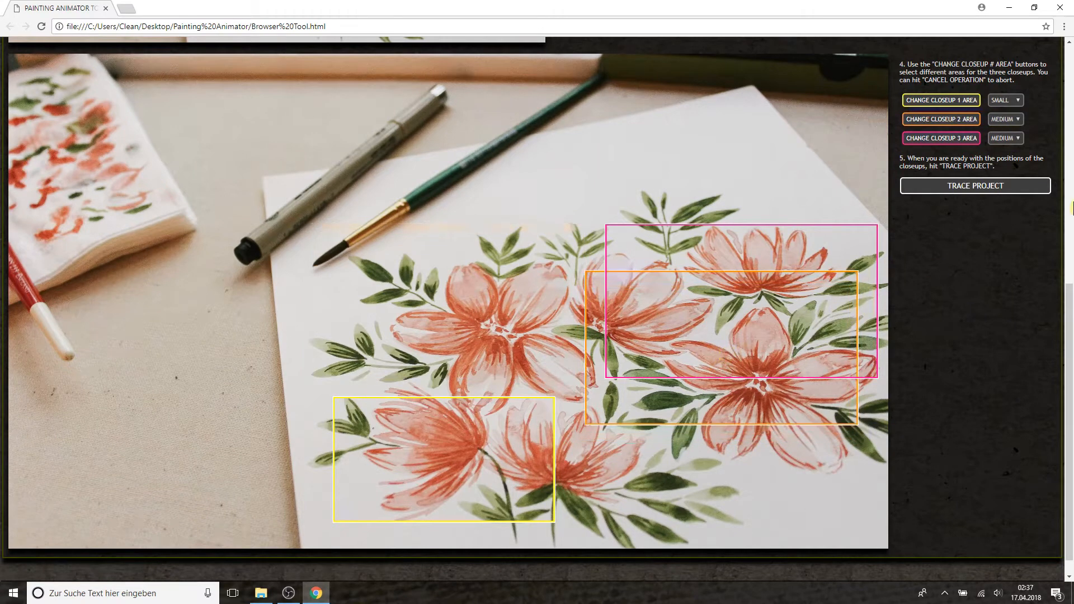
Set closeup 3 to Large and place its area over the pen and brush tips in the picture
left_click(1017, 139)
left_click(1015, 193)
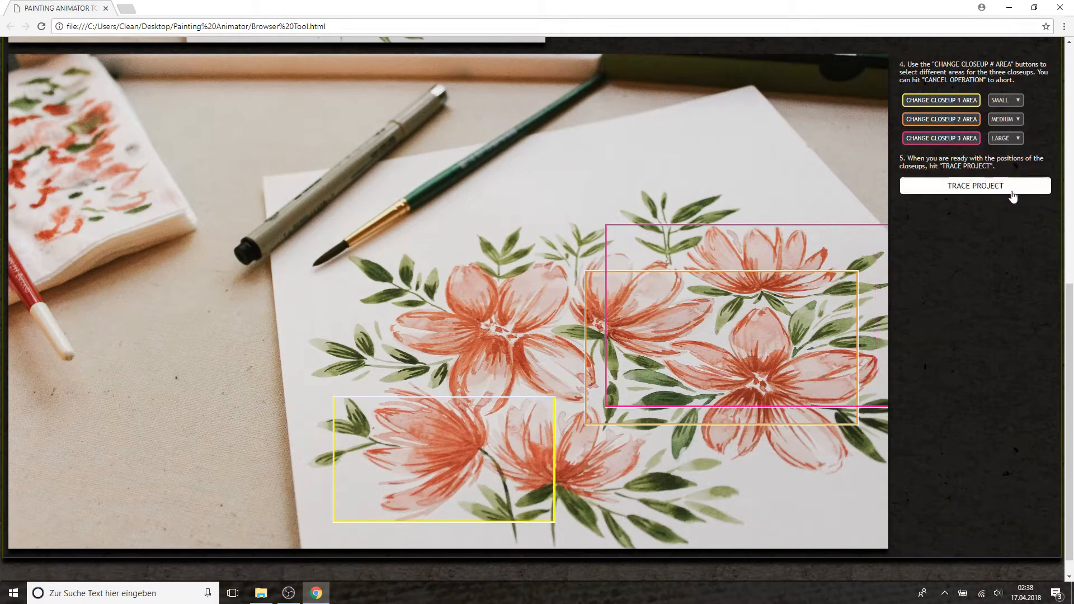
left_click(941, 139)
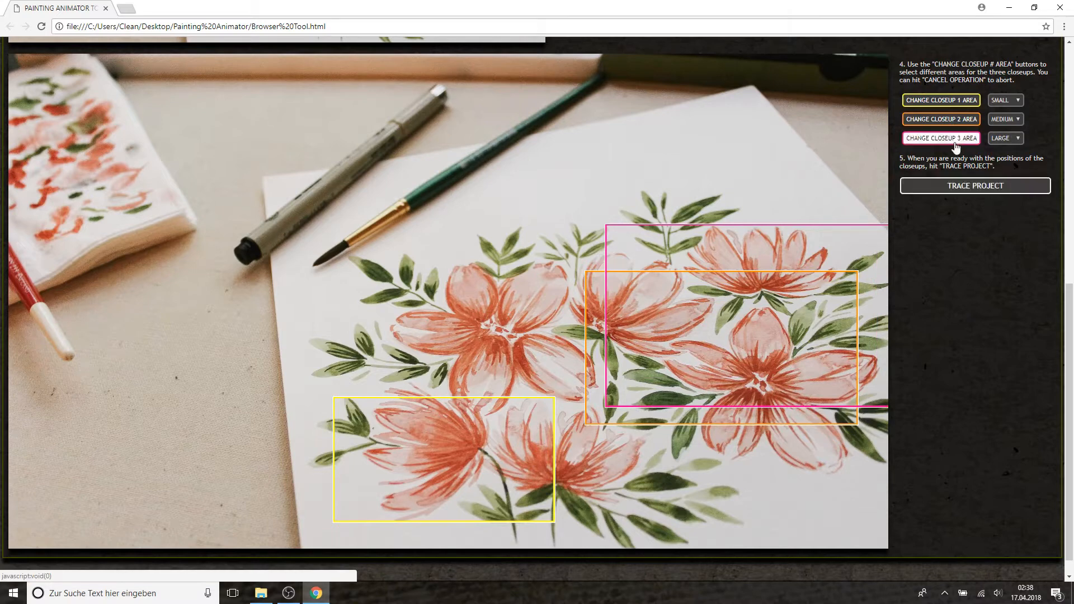
left_click(375, 230)
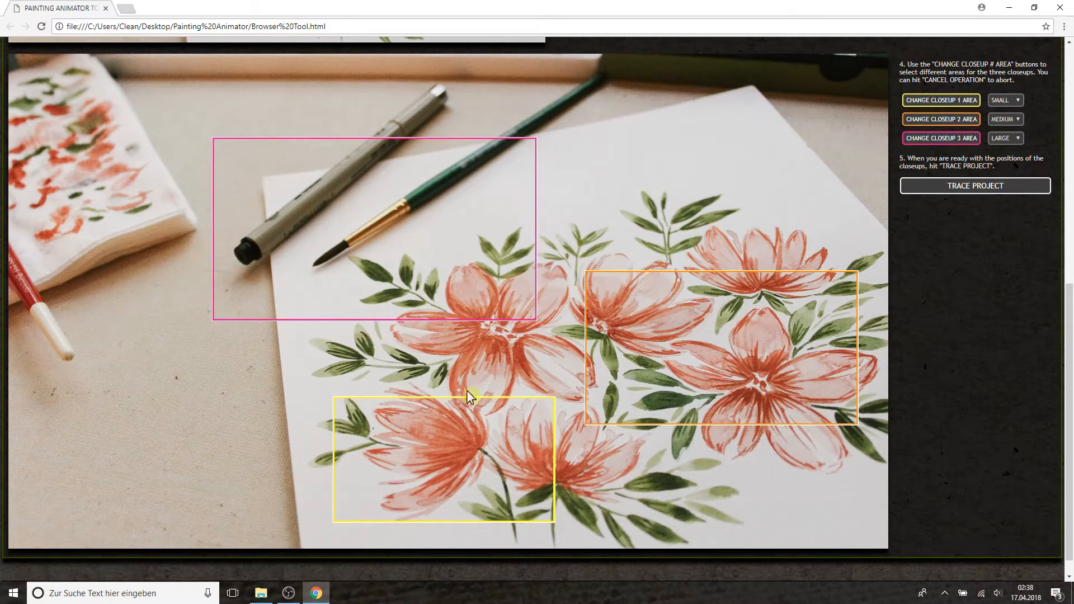
Trace the project and preview the test animations for closeups 1, 2 and 3 and the reveal
left_click(930, 192)
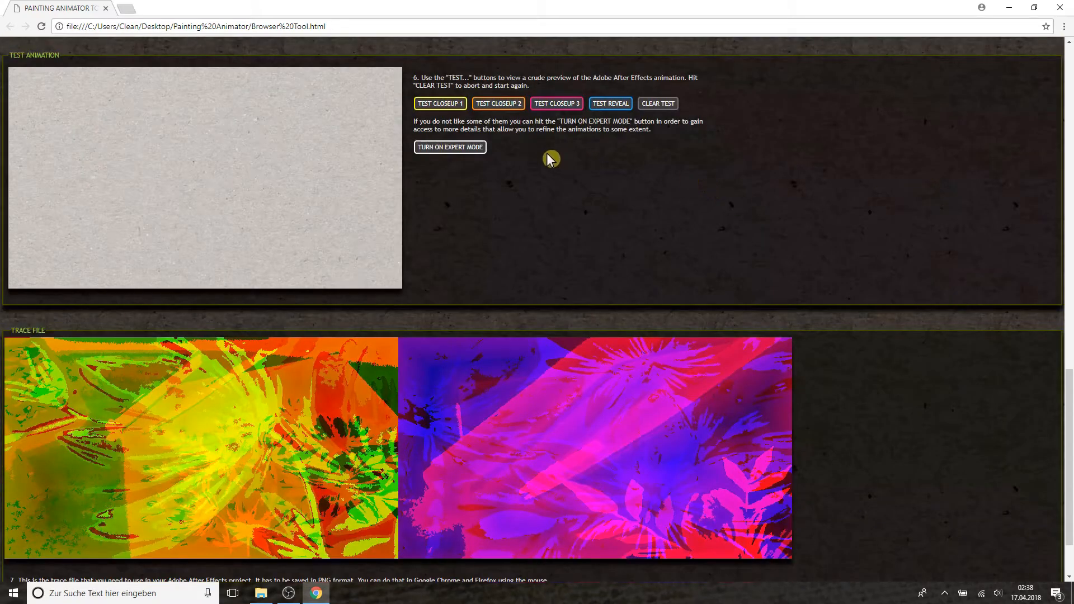
left_click(446, 106)
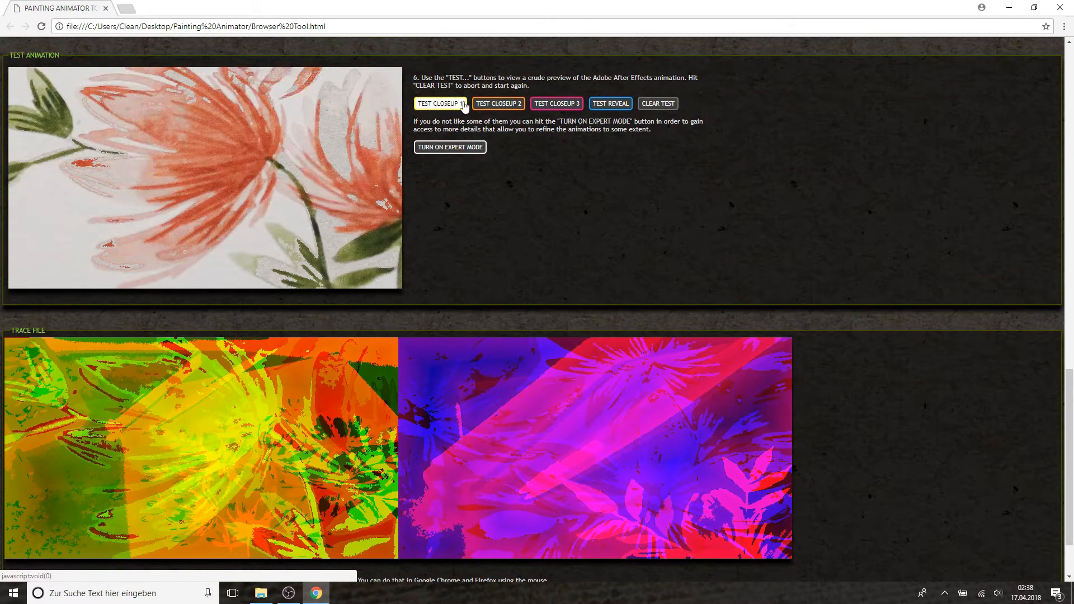
left_click(508, 106)
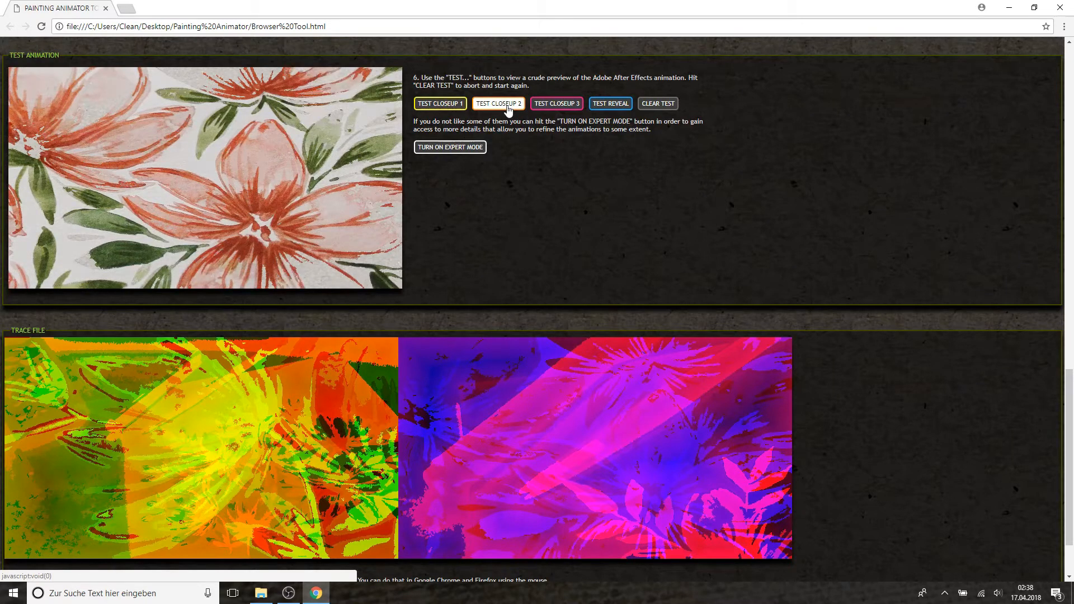
left_click(565, 105)
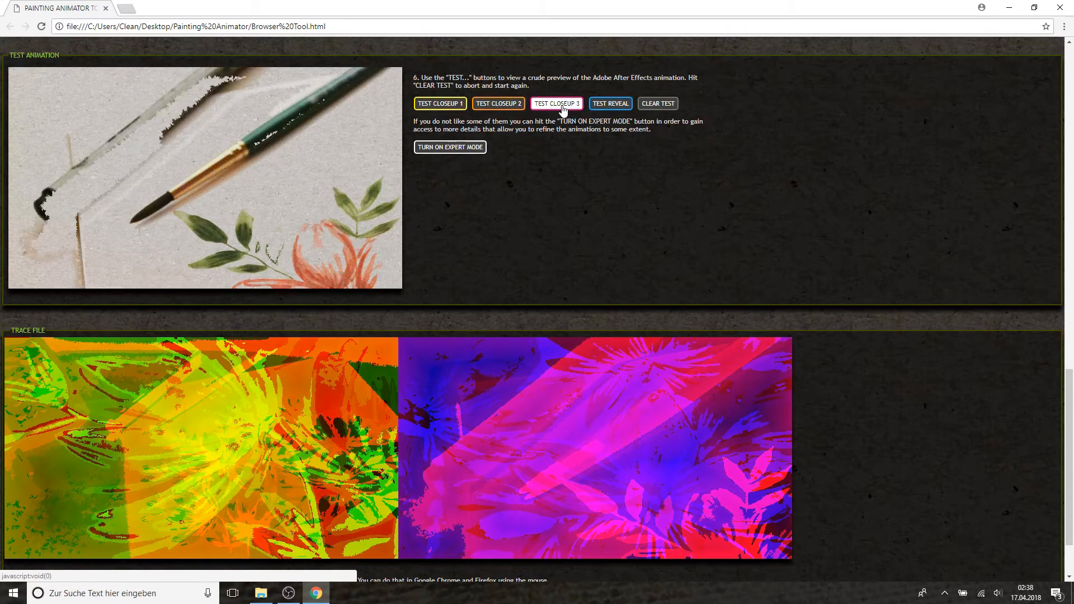
left_click(609, 106)
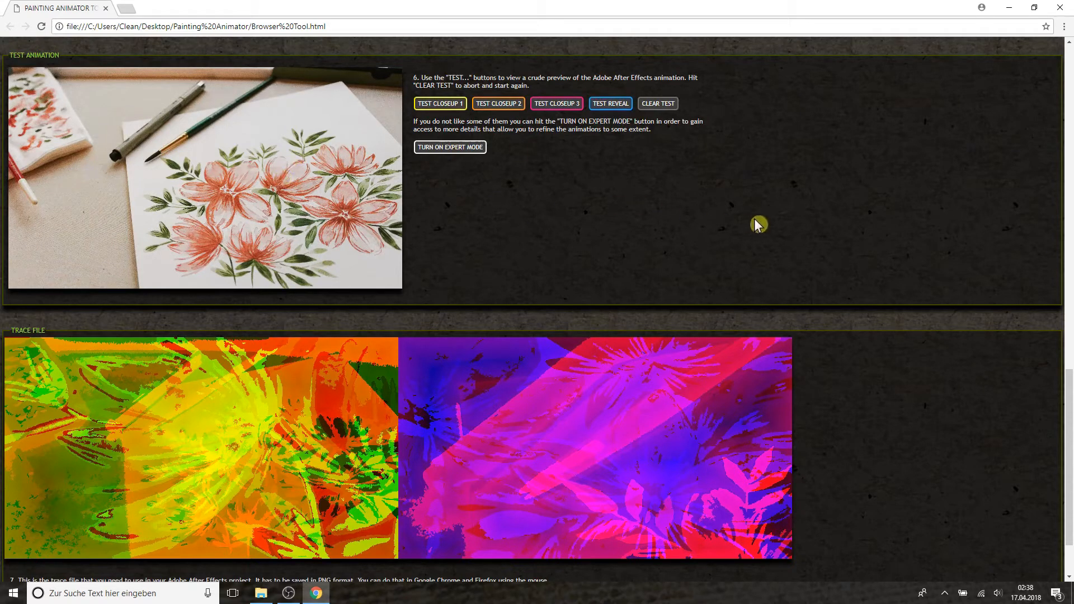
Turn on expert mode and set a custom trace start point near the flower's centre for closeup 1's dark areas
scroll(784, 216, "up", 2)
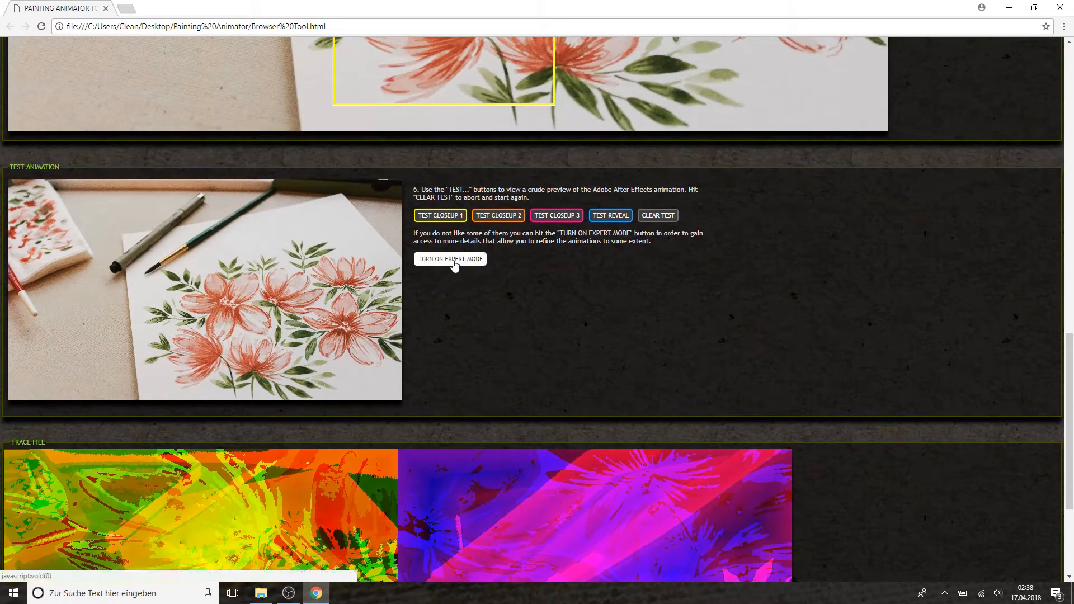
left_click(450, 259)
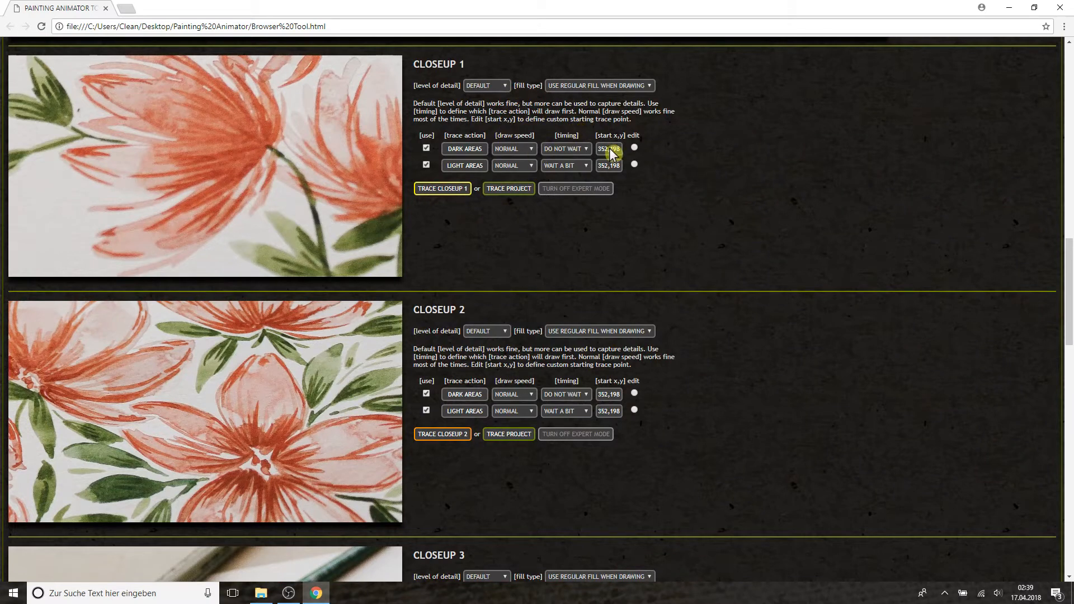
left_click(634, 149)
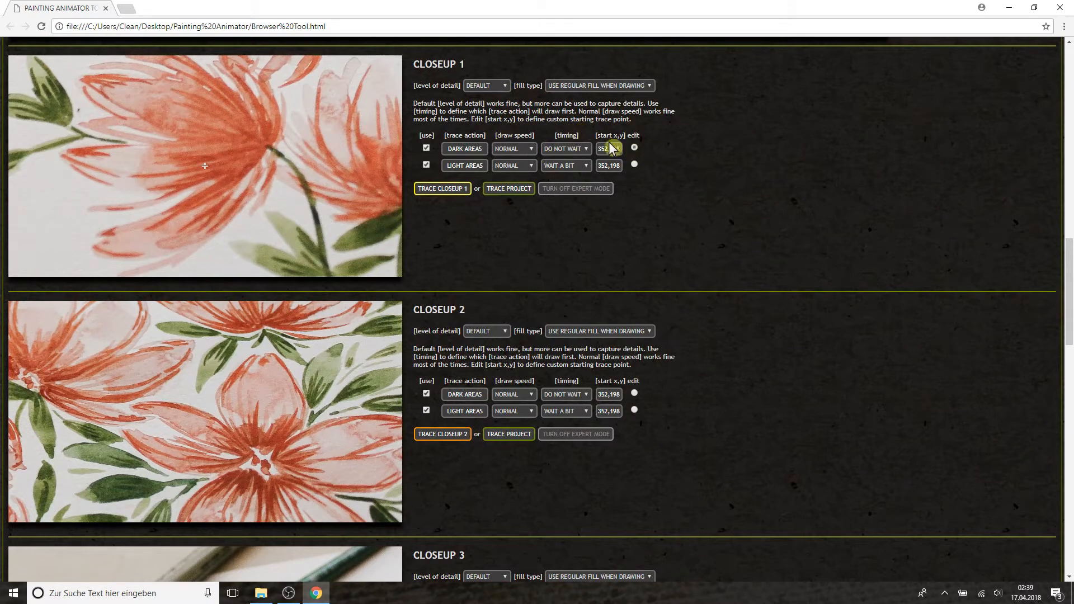
left_click(260, 145)
Save the trace file image as the PNG trace_file in the Your Pictures folder
scroll(744, 202, "down", 2)
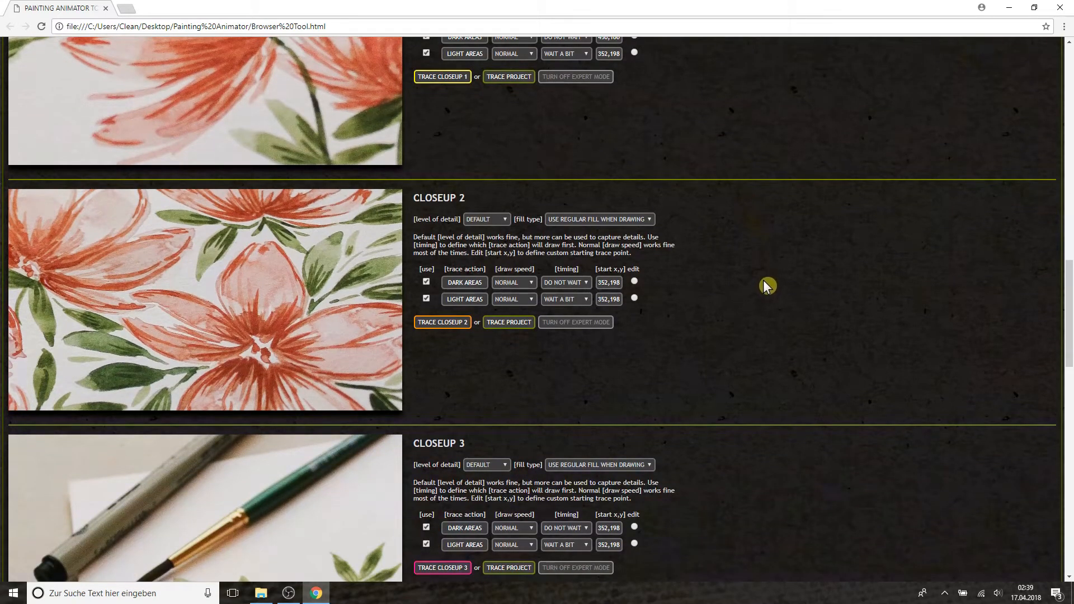
scroll(766, 286, "down", 9)
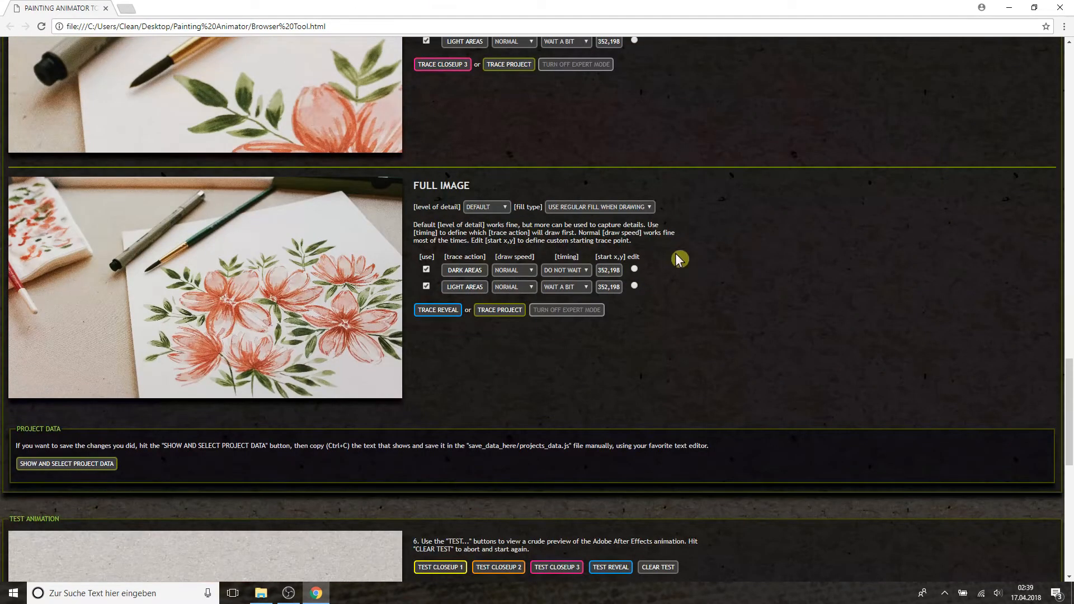
scroll(772, 274, "down", 8)
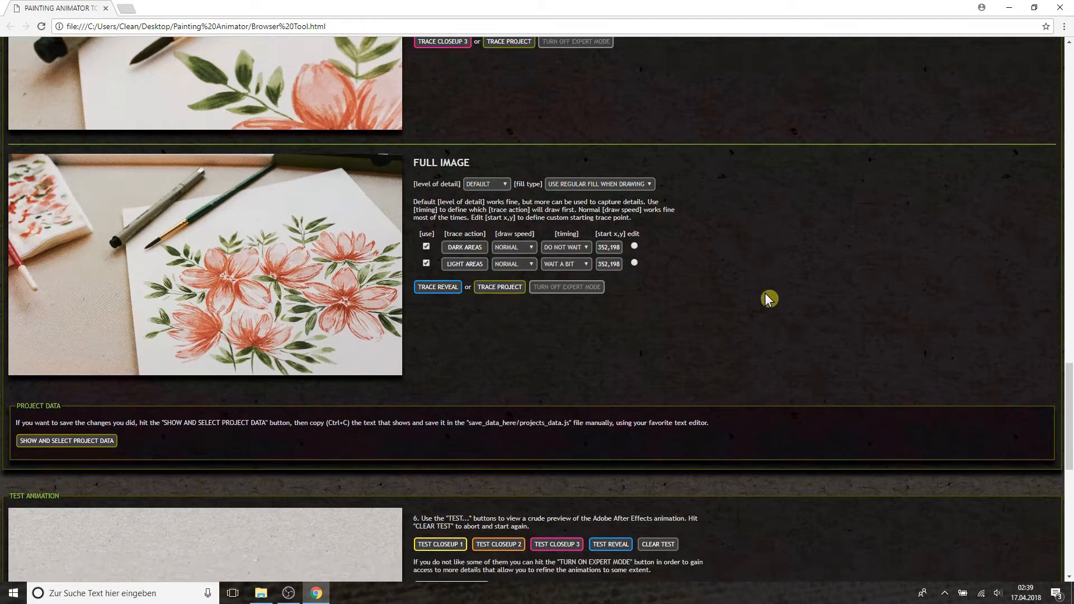
scroll(775, 283, "down", 2)
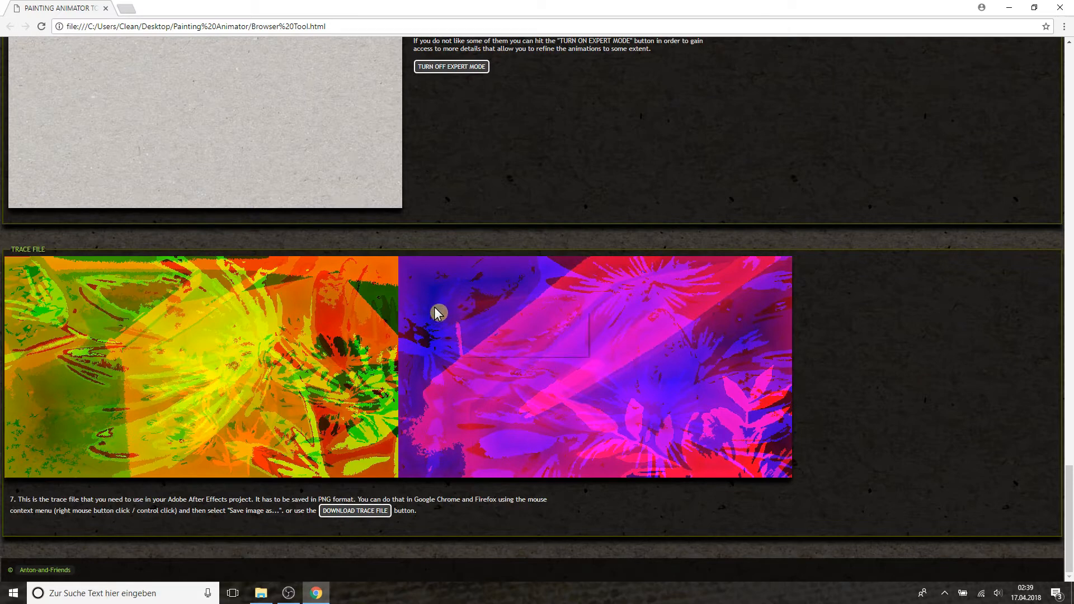
right_click(441, 322)
left_click(474, 320)
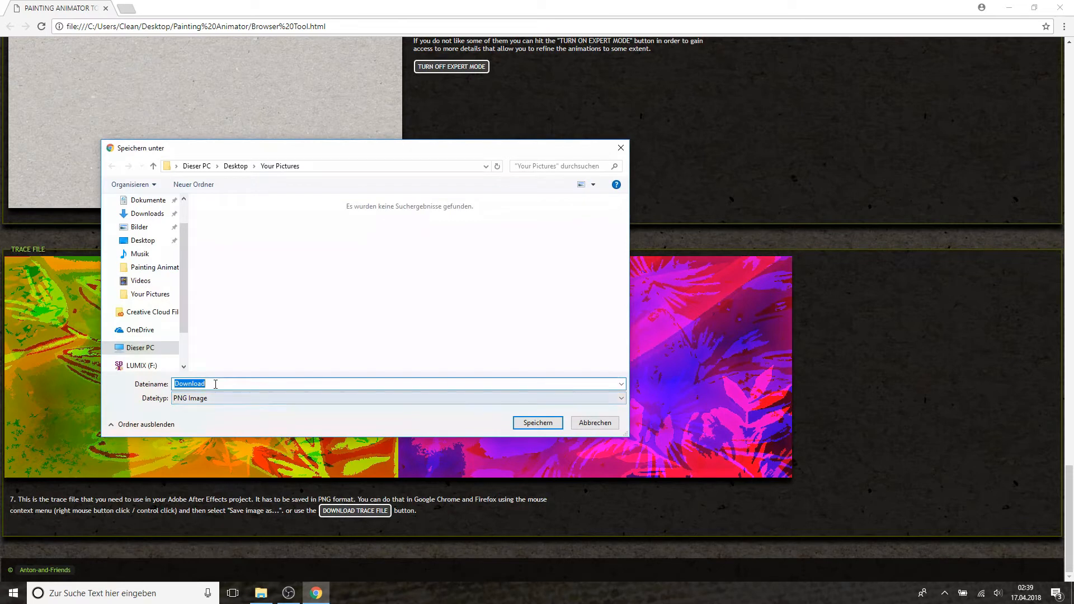
type("trace_file")
key("Return")
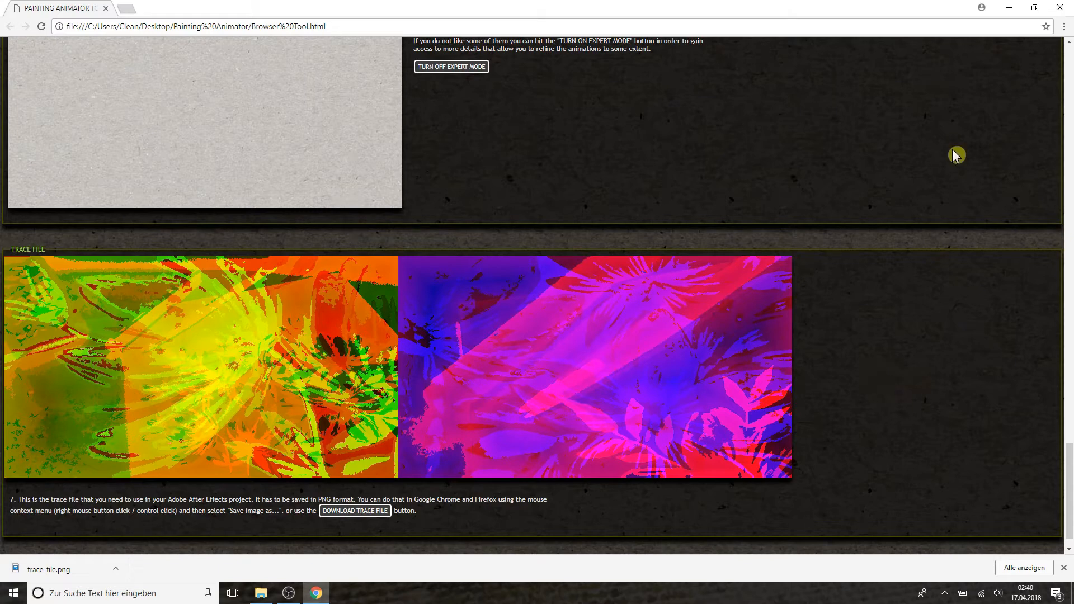
Leave the Browser Tool page and open the Painting Animator project in After Effects
left_click(1060, 8)
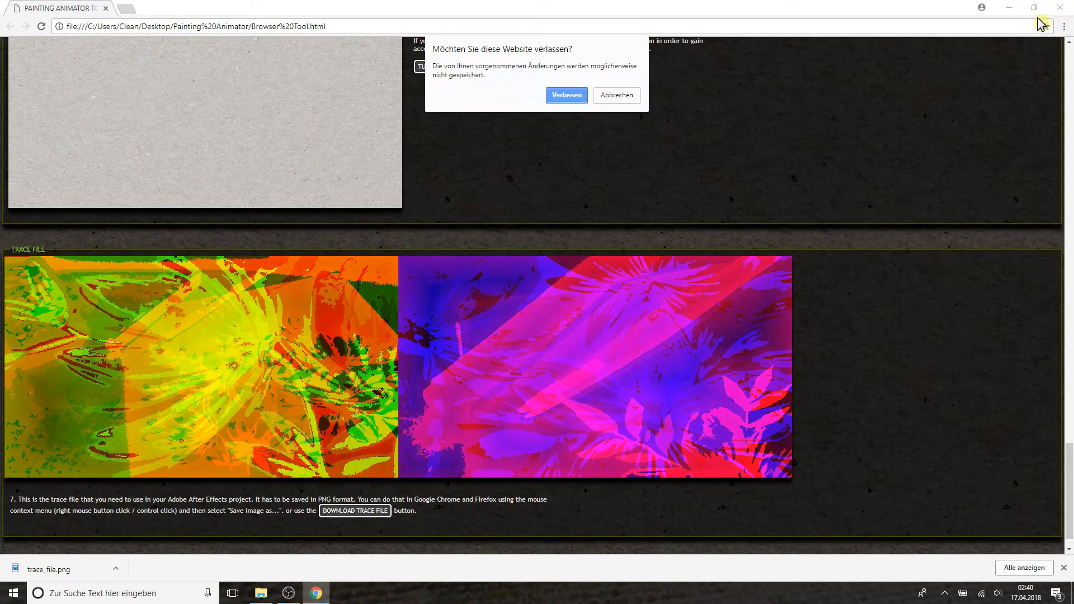
left_click(582, 96)
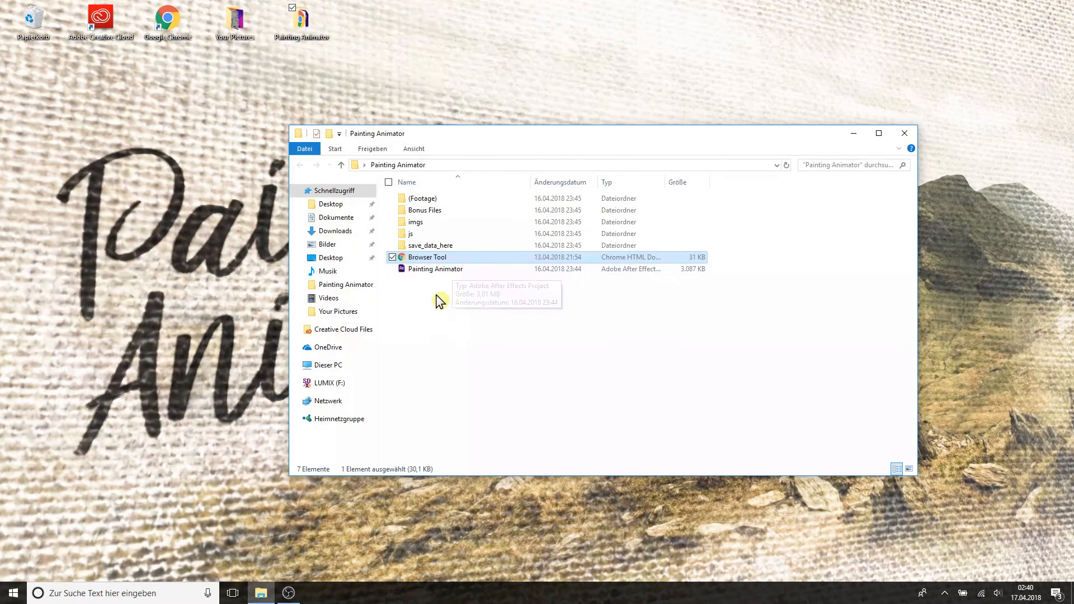
left_click(439, 297)
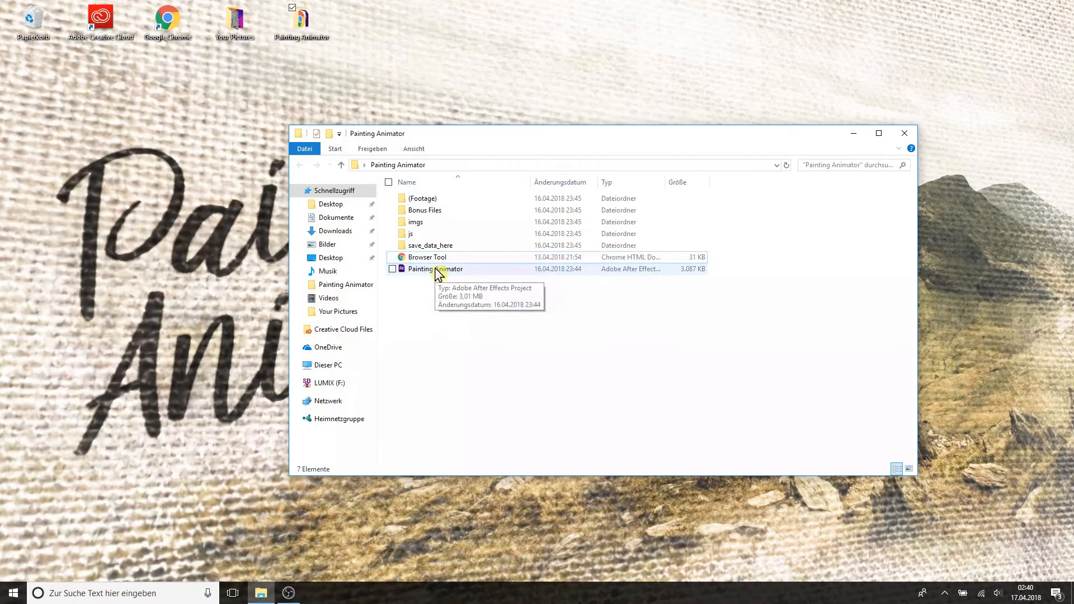
double_click(436, 269)
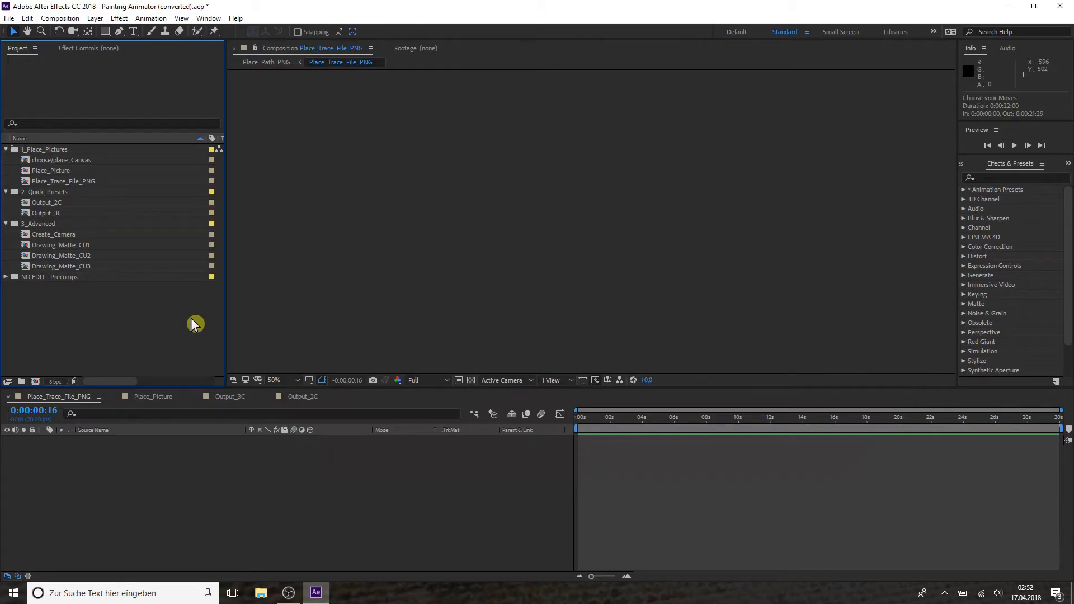
Import trace_file.png and the victoria-bilsborough-232767-unsplash.jpg picture from the desktop's Your Pictures folder into the Painting Animator project
left_click(265, 594)
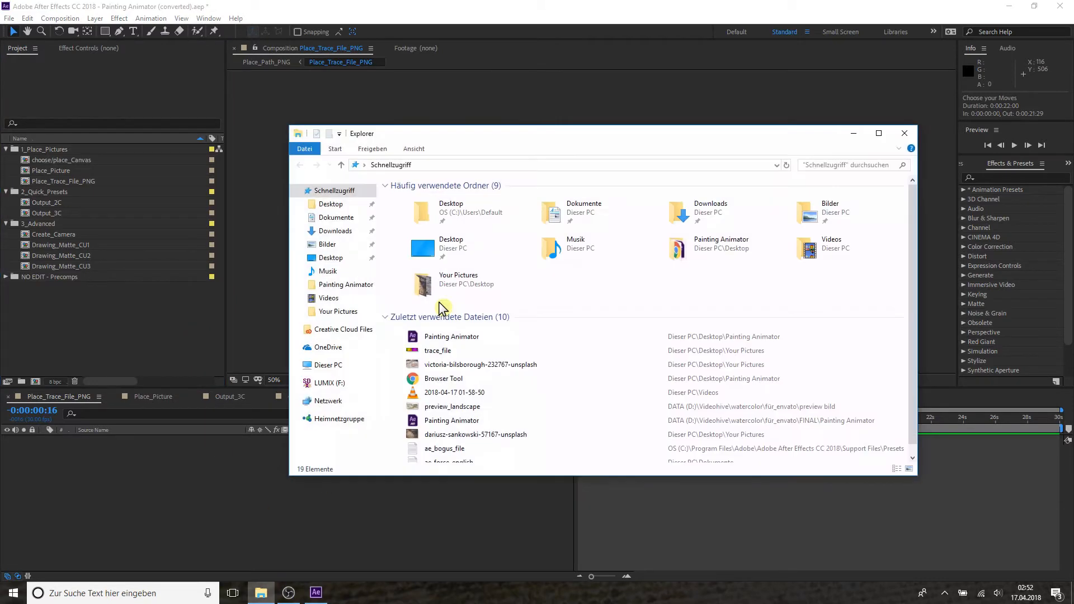
left_click(331, 258)
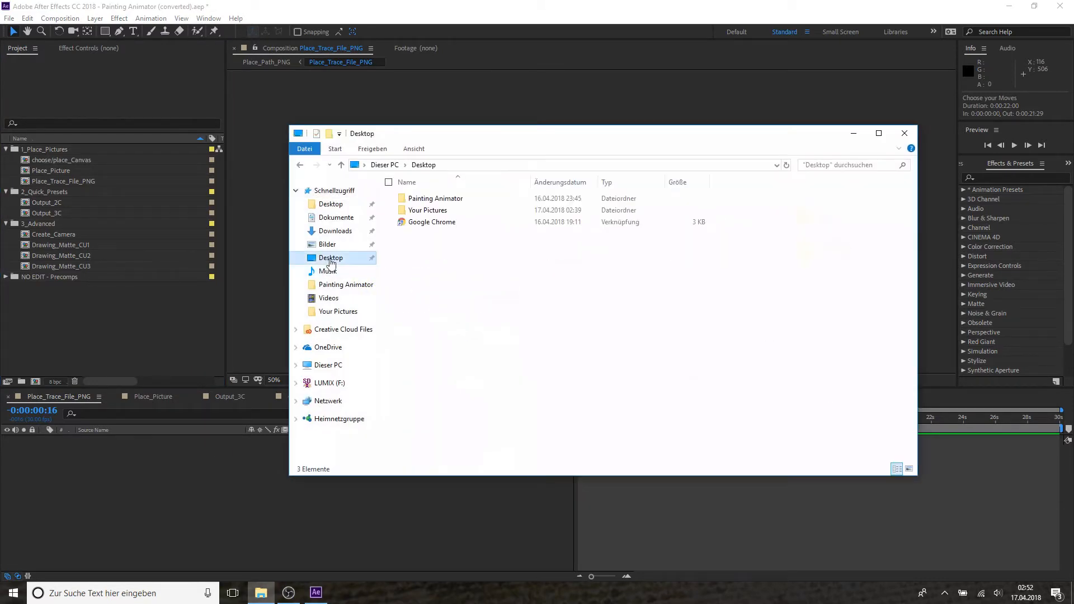
double_click(437, 210)
left_click_drag(606, 279, 117, 322)
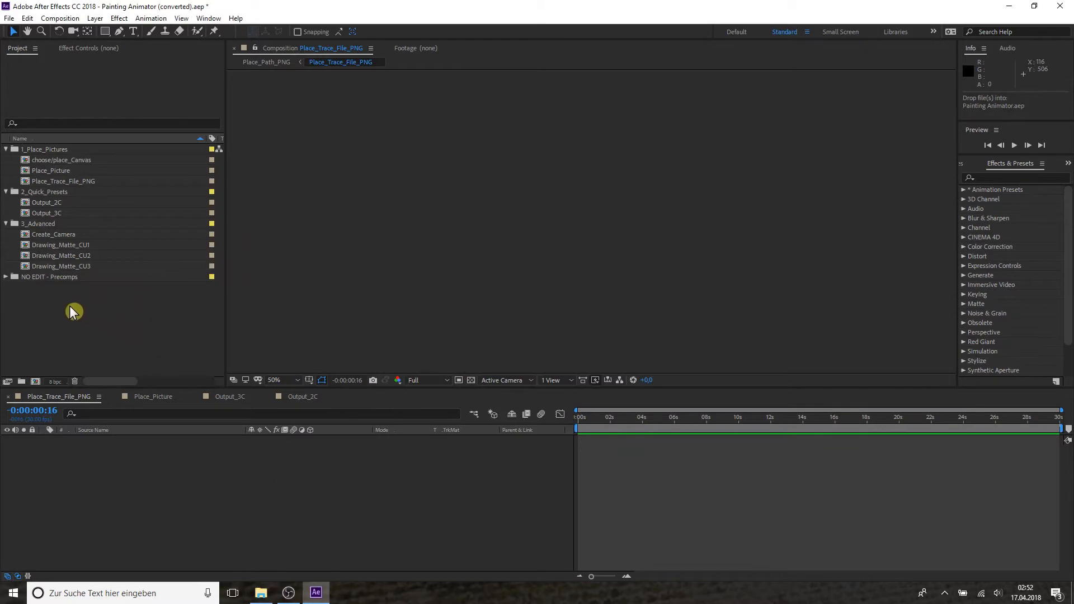
left_click(55, 313)
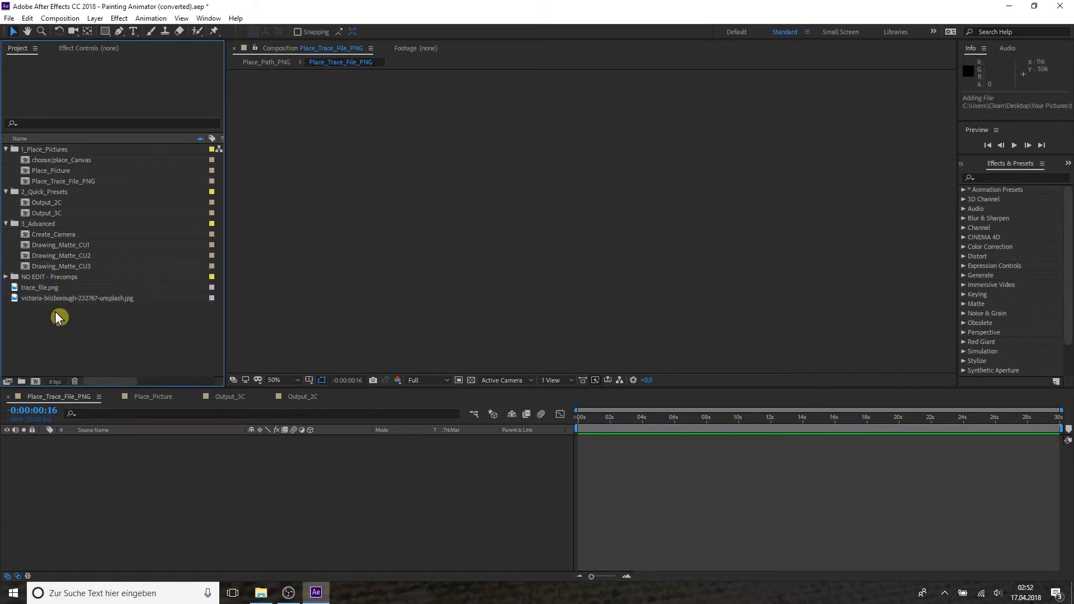
Add the unsplash picture to the Place_Picture composition and trace_file.png to the Place_Trace_File_PNG composition
double_click(25, 170)
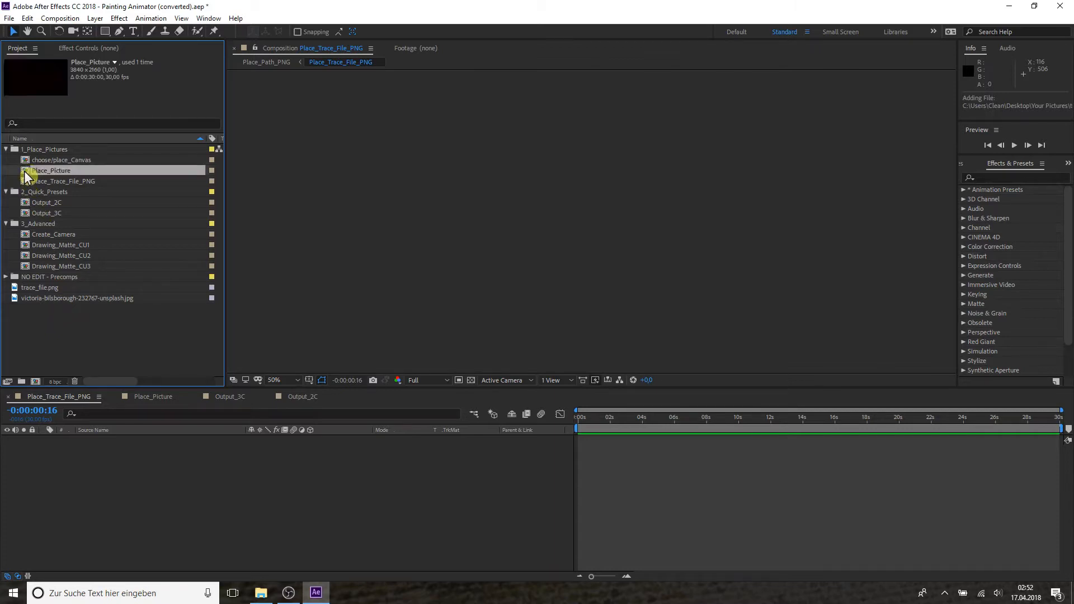
left_click_drag(15, 298, 113, 487)
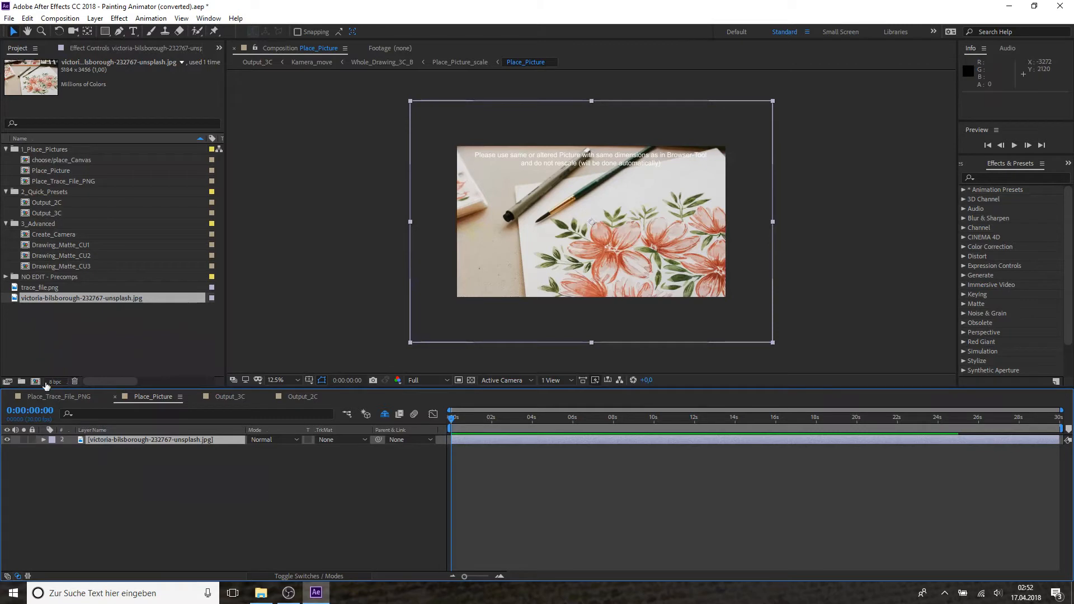
double_click(70, 180)
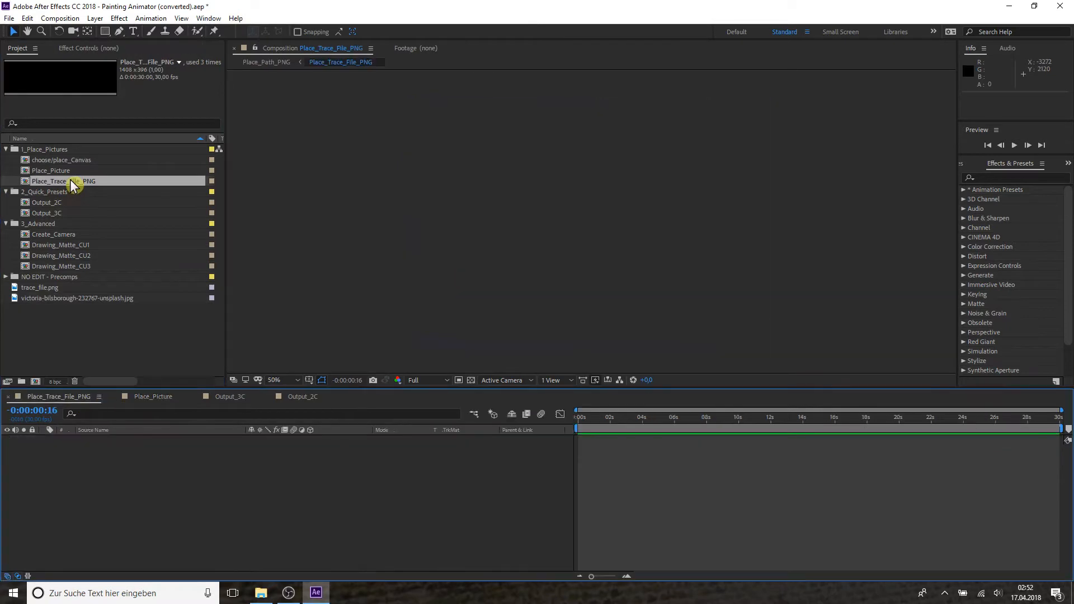
left_click_drag(41, 289, 62, 491)
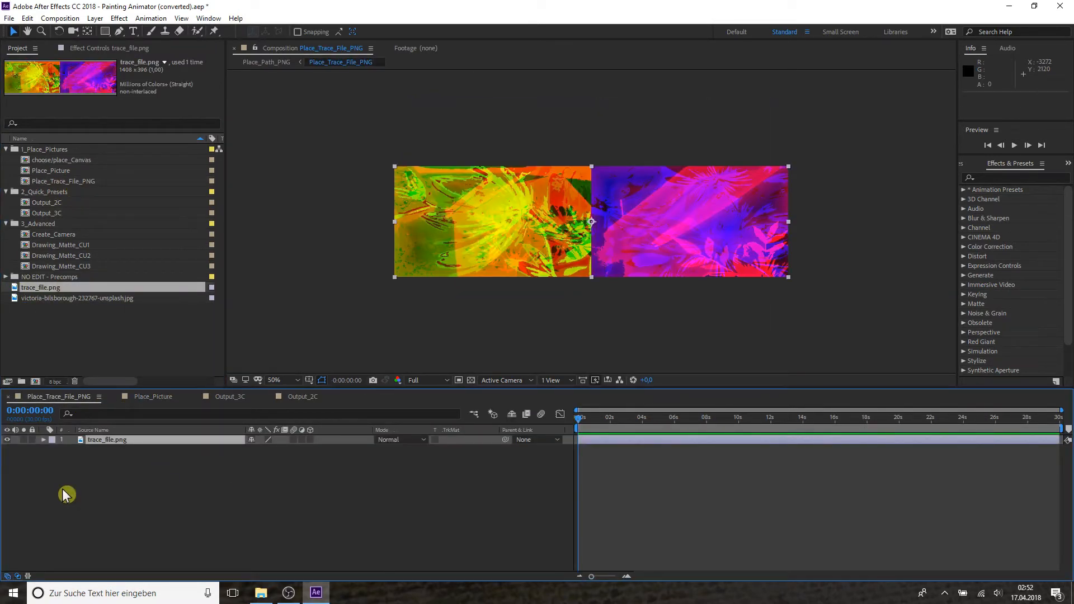
Open the Output_3C composition and preview its painting animation from the start
left_click(25, 212)
double_click(25, 210)
left_click(579, 416)
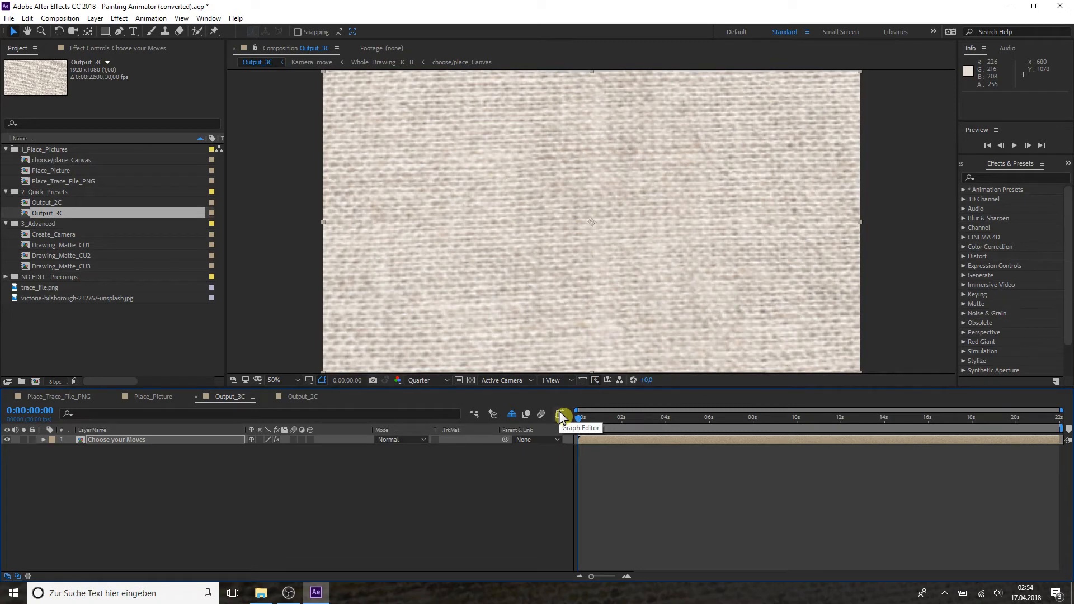
key("space")
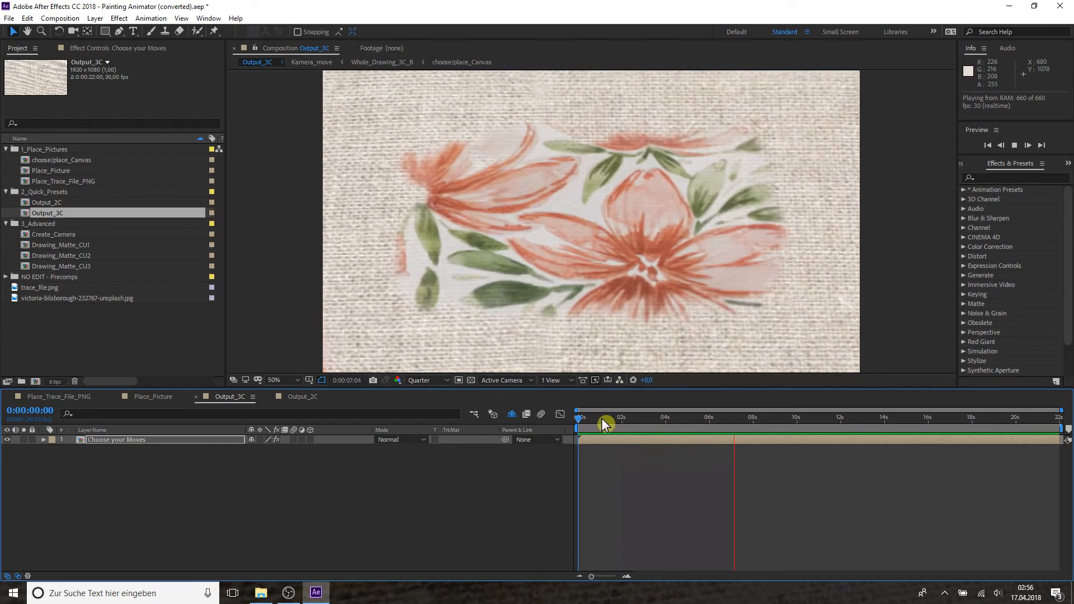
key("space")
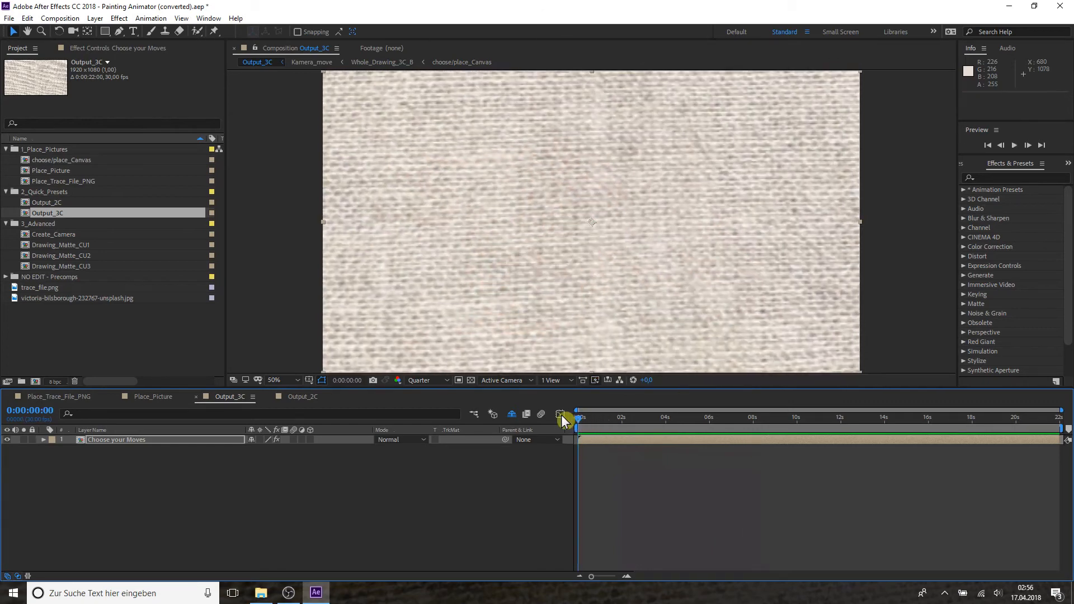
Set Closeup 1 of the Choose your Moves layer in Output_3C to Move 6
left_click(114, 439)
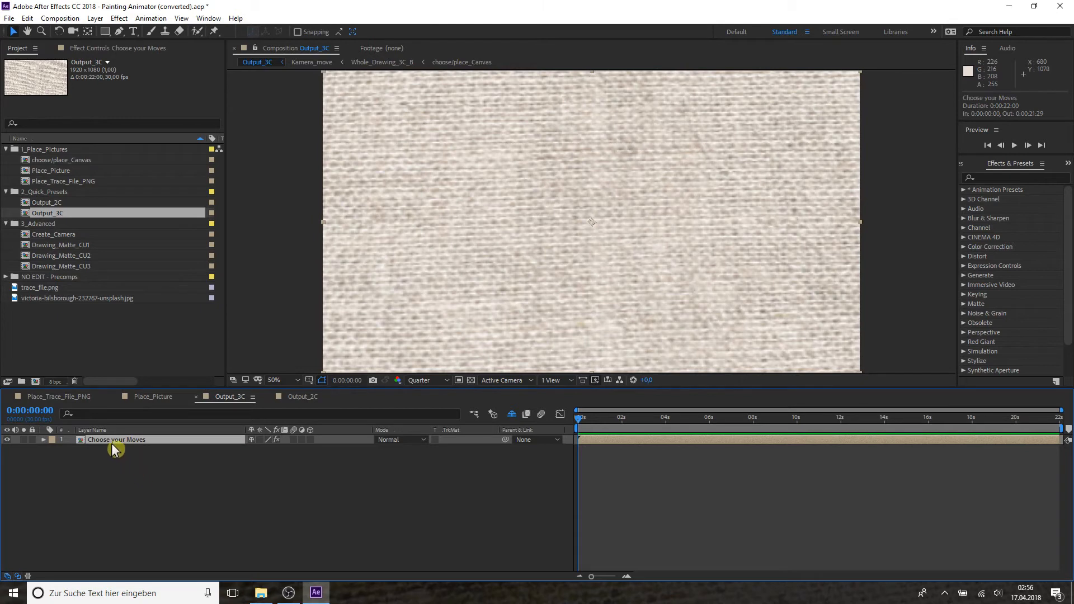
left_click(99, 46)
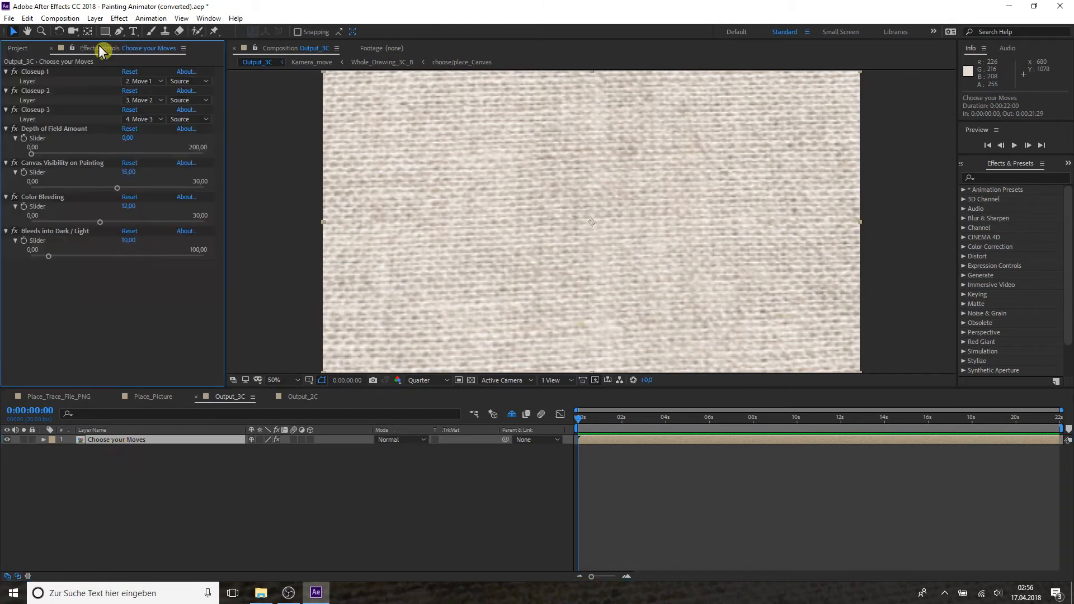
left_click(160, 82)
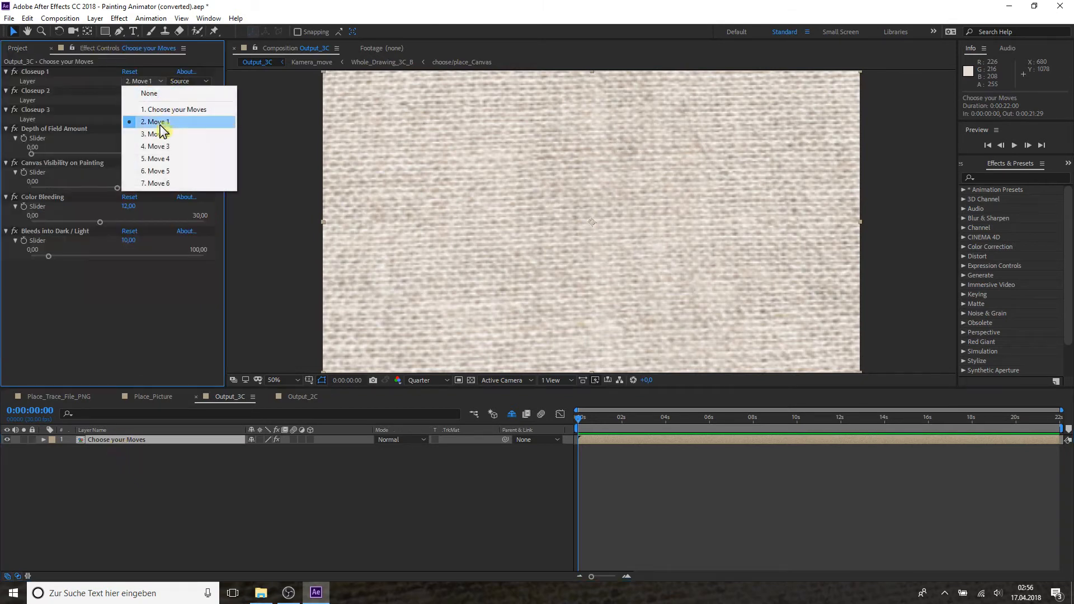
left_click(162, 184)
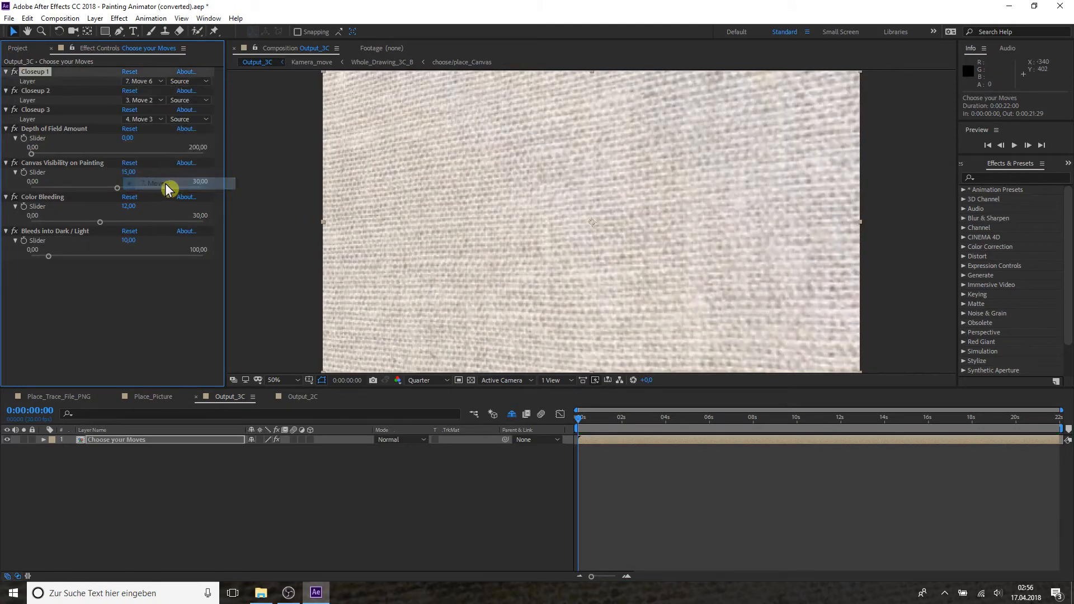
At 0:00:03:17, test Depth of Field Amount at 200 and return it to 0, then set Canvas Visibility on Painting to 15.75 and Color Bleeding to 30
left_click(656, 421)
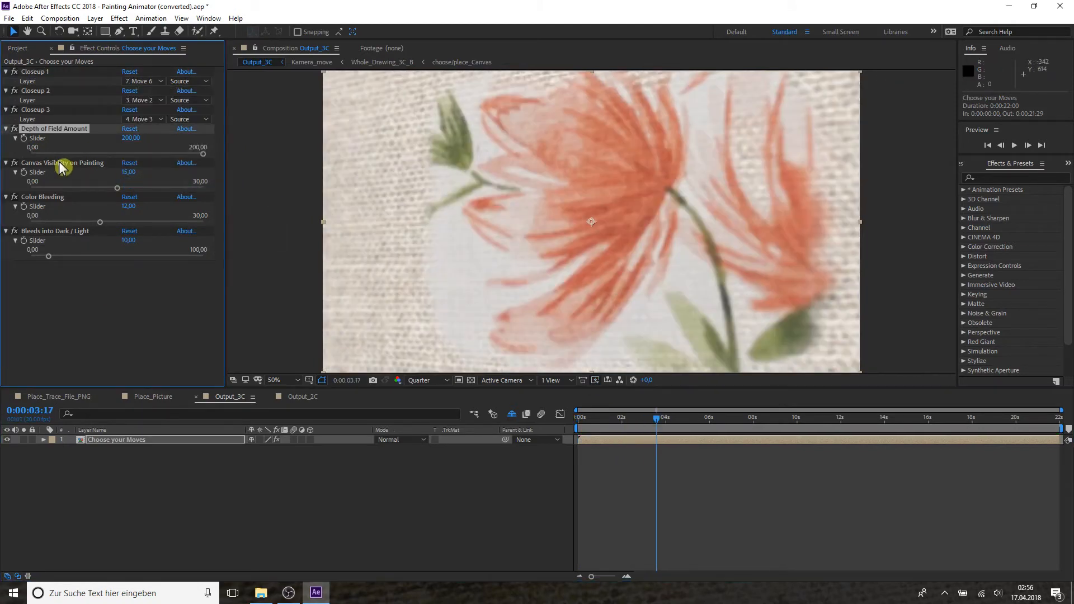
mouse_move(32, 153)
left_mouse_down()
mouse_move(150, 159)
mouse_move(14, 155)
left_mouse_up()
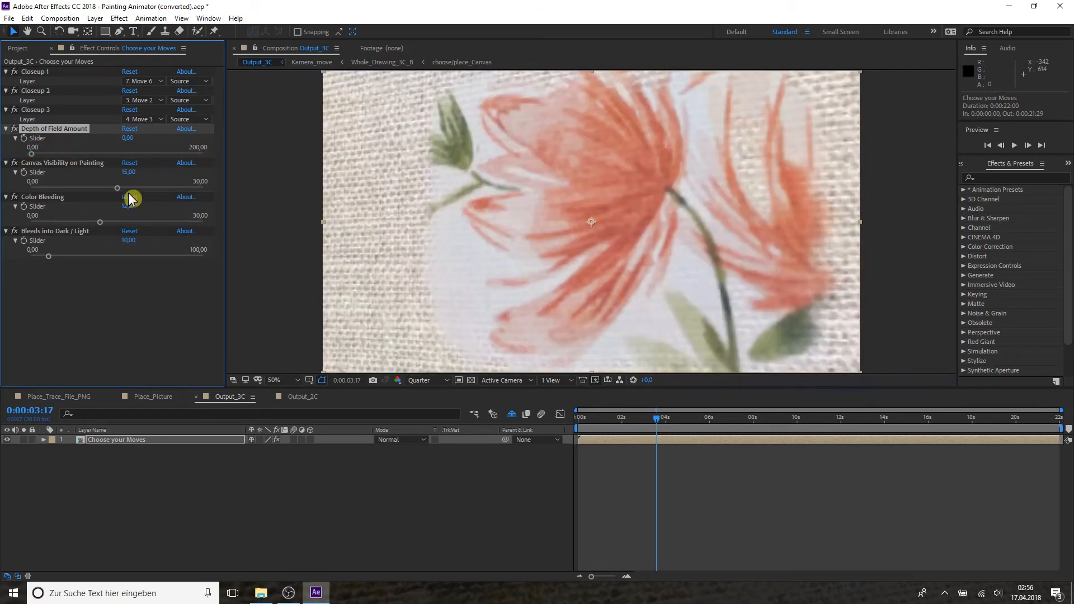
left_click_drag(117, 188, 13, 184)
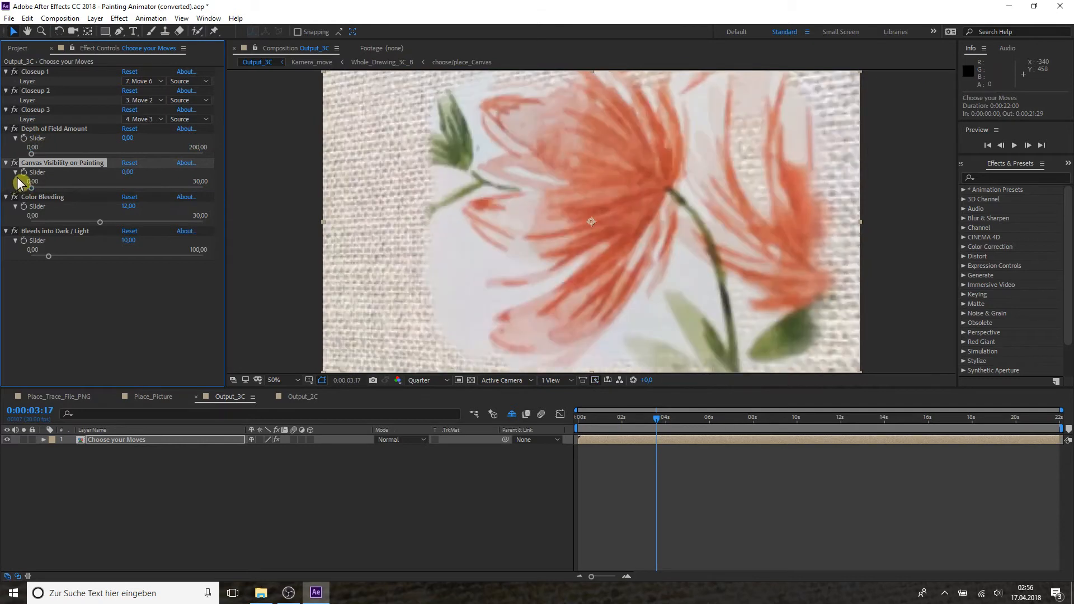
left_click_drag(108, 187, 221, 224)
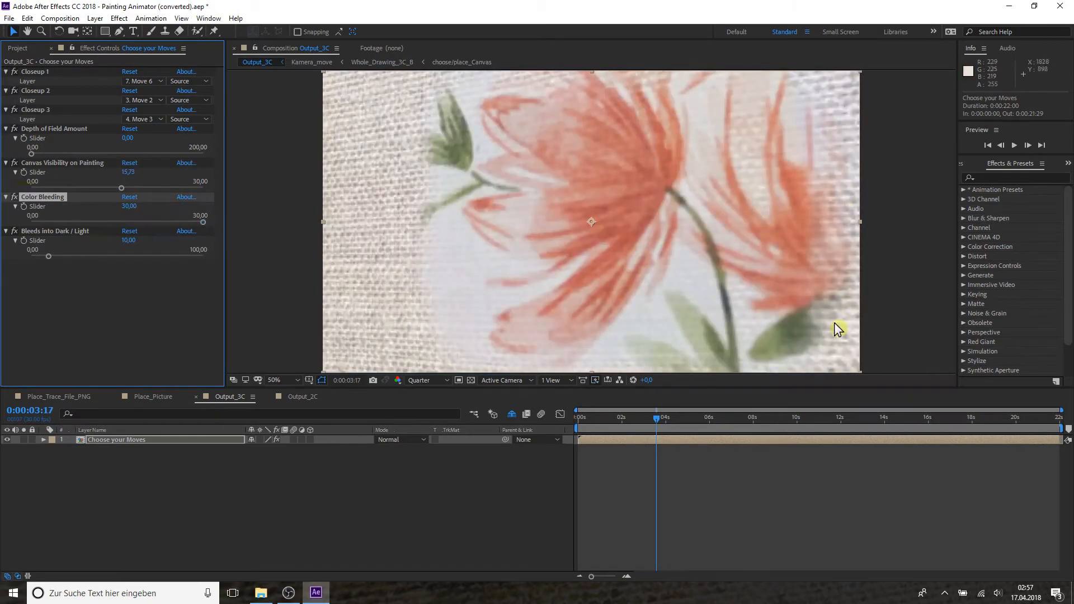
Switch the composition preview to full resolution and compare Color Bleeding at 0 and 30, leaving it at 30
left_click(446, 380)
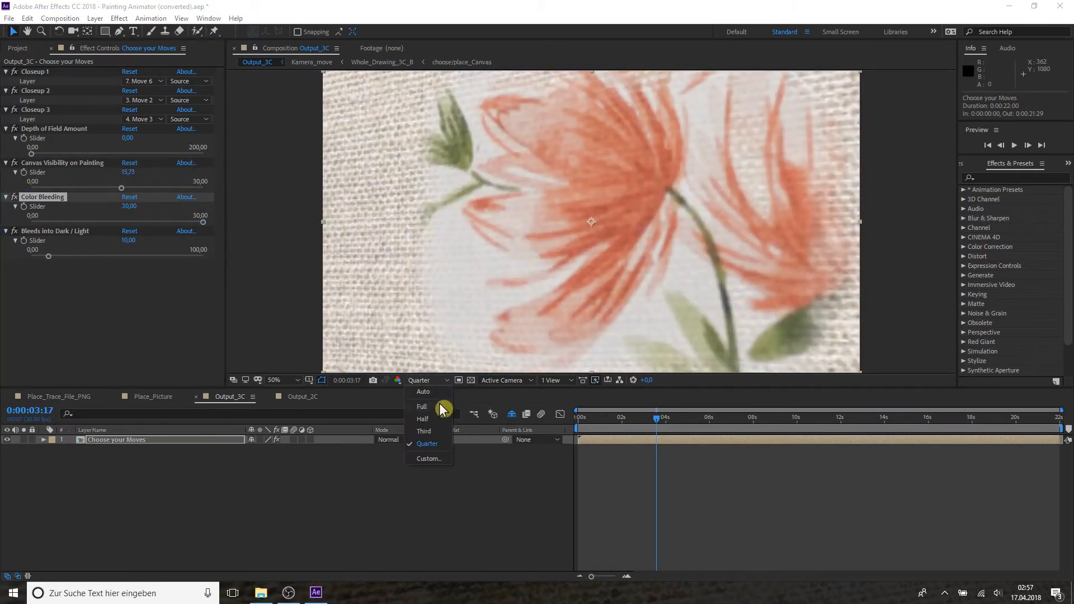
left_click(430, 407)
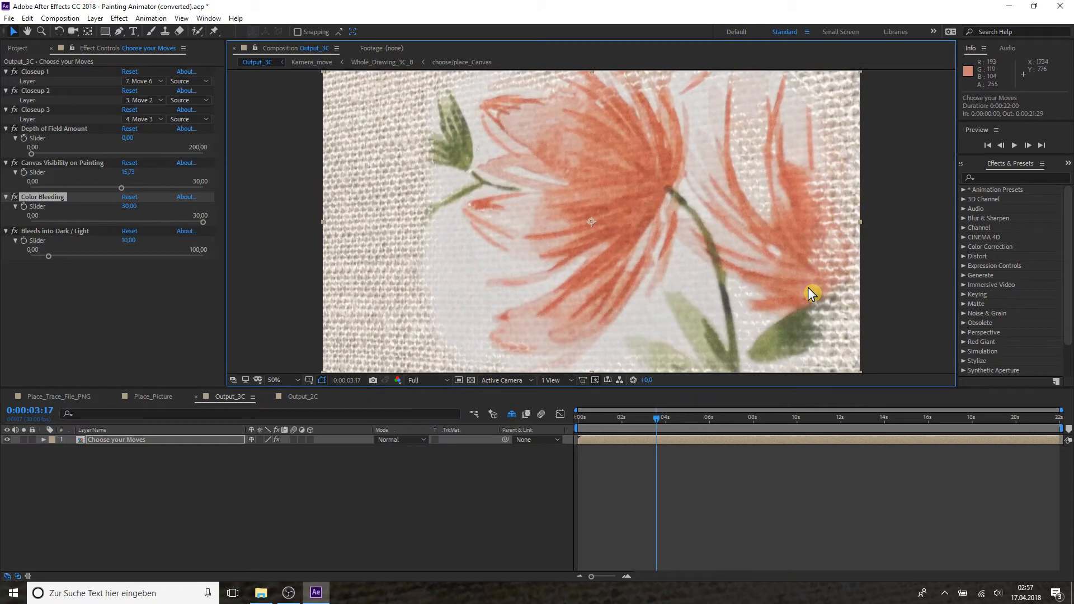
left_click_drag(201, 223, 19, 223)
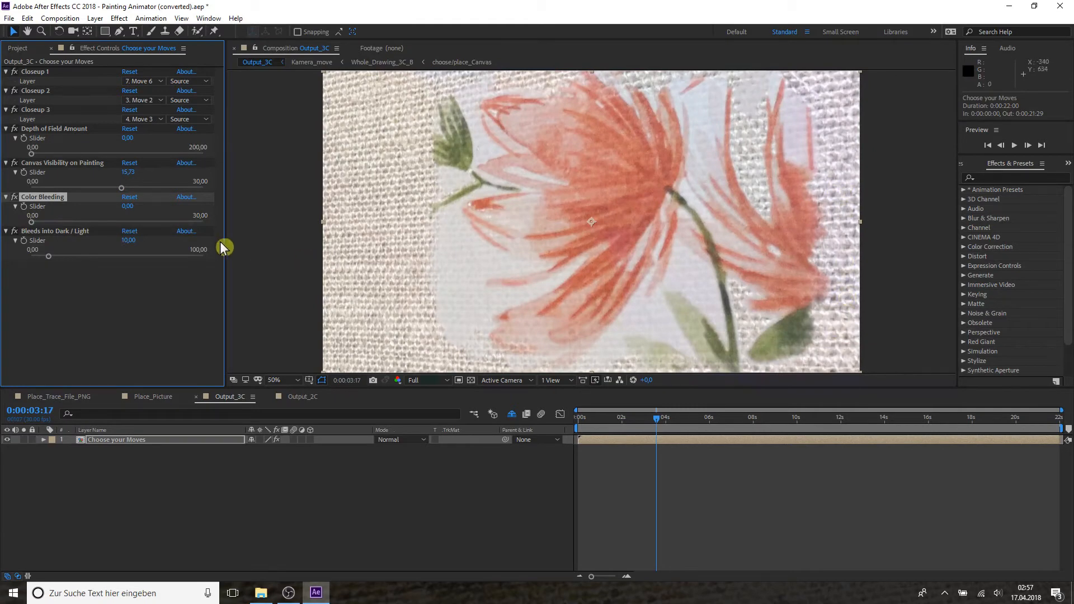
left_click_drag(204, 219, 212, 219)
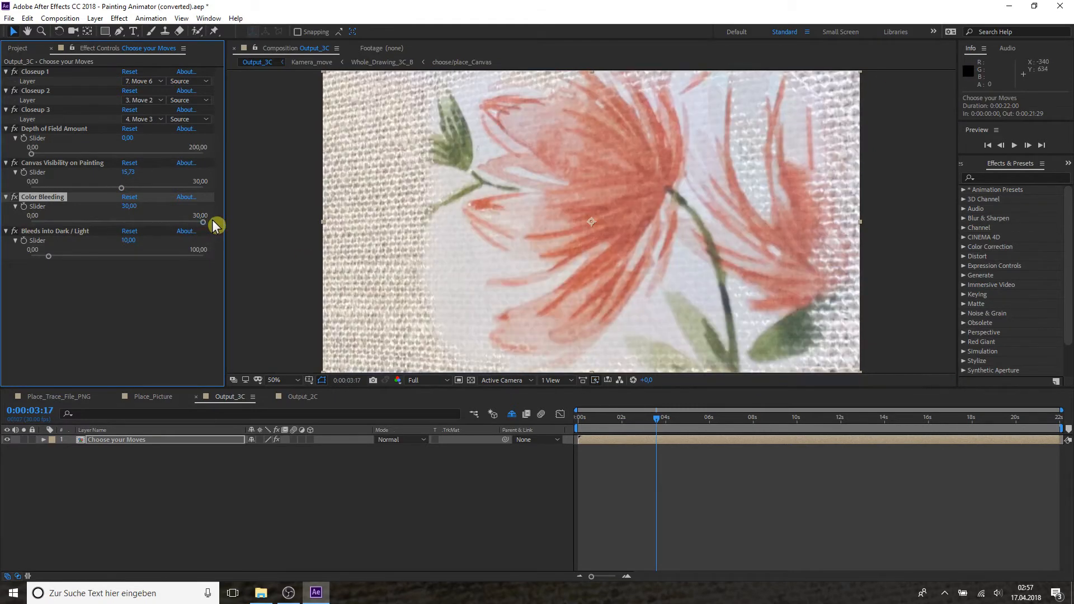
Try Bleeds into Dark / Light at 100, settle on 20.52 and select the Choose your Moves layer
left_click(49, 256)
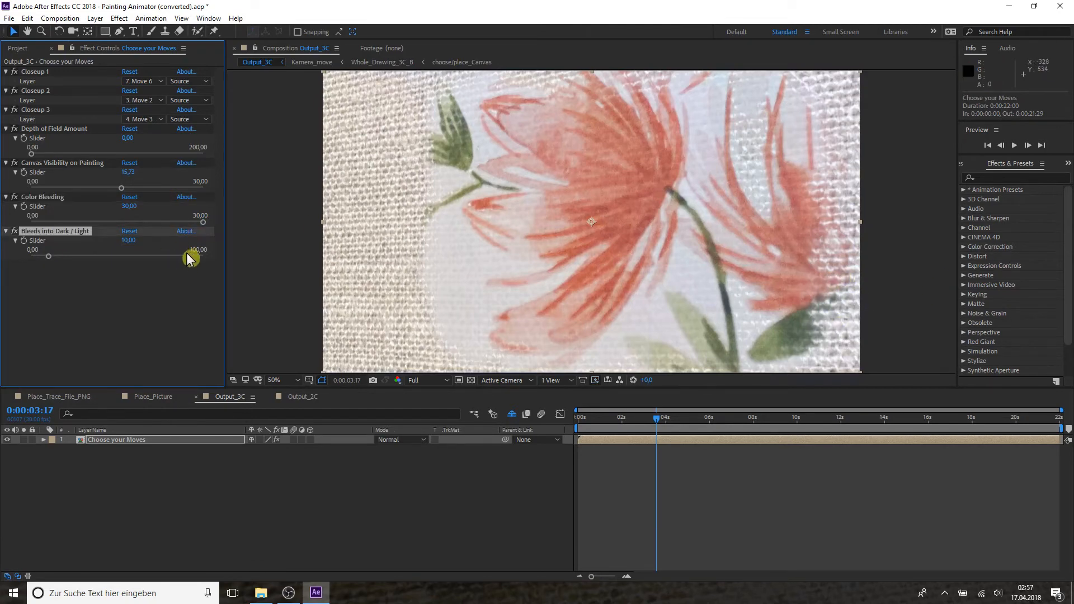
left_click_drag(188, 253, 206, 257)
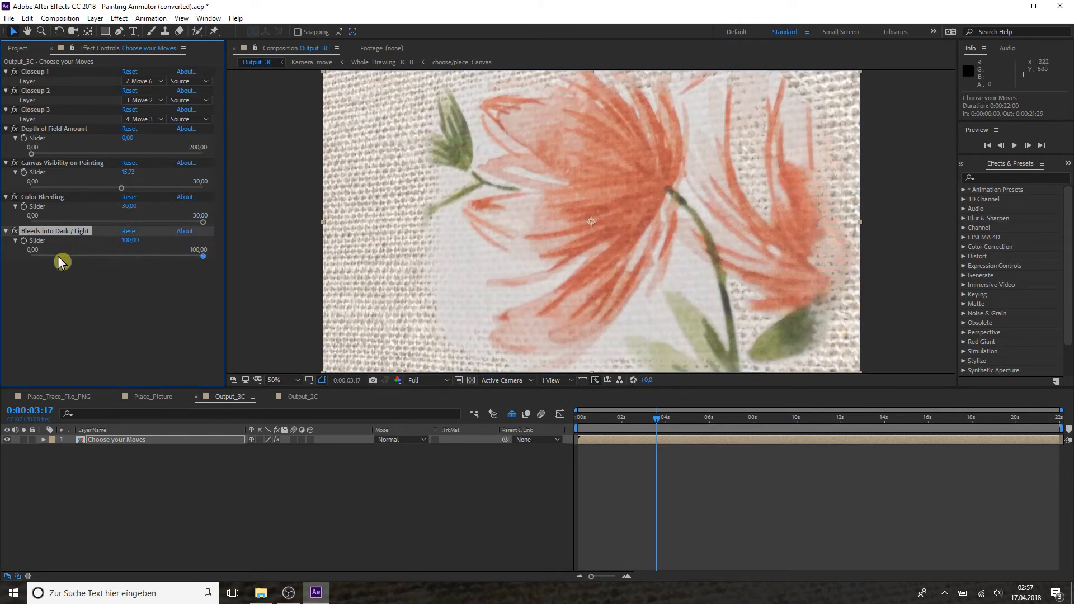
left_click_drag(58, 256, 67, 256)
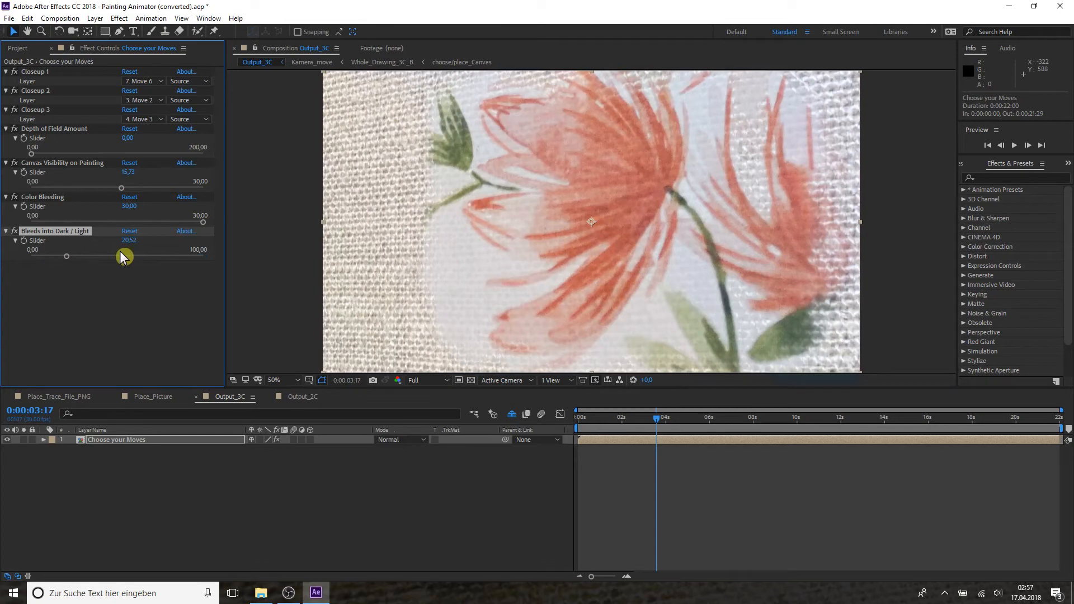
left_click(140, 439)
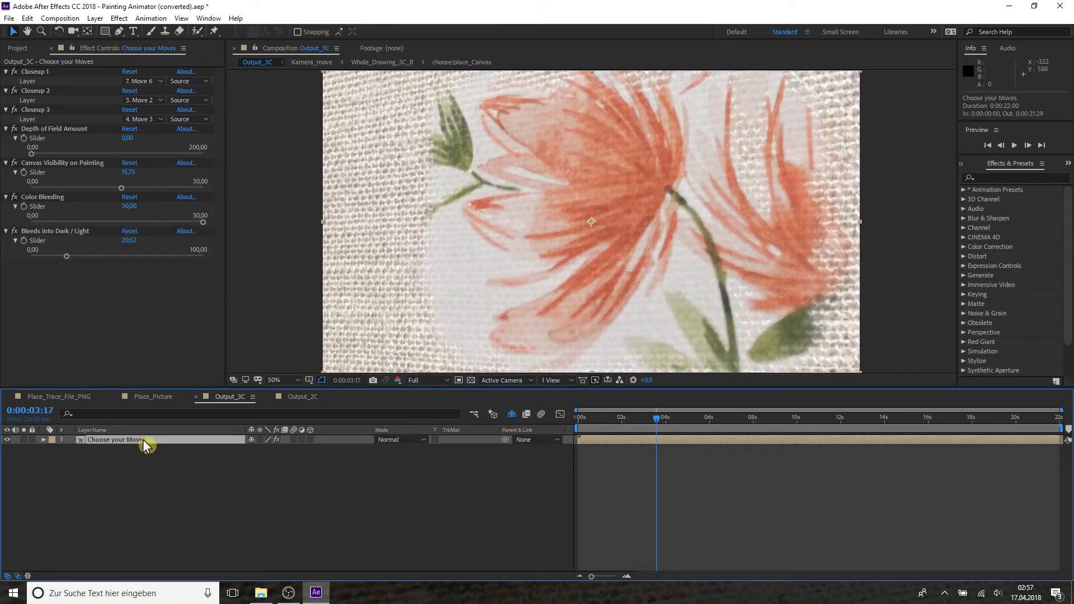
Open the choose/place_Canvas composition and turn on its Old_Fabric_1, New_Fabric, Paper_3, Paper_2 and Paper_1 layers one by one to compare canvases
left_click(20, 51)
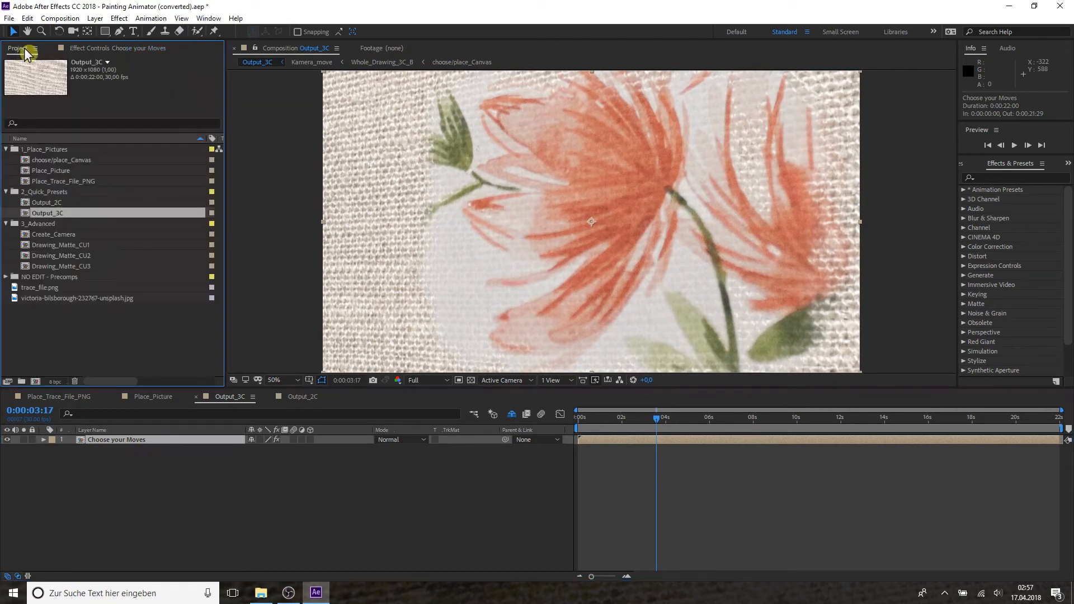
double_click(23, 162)
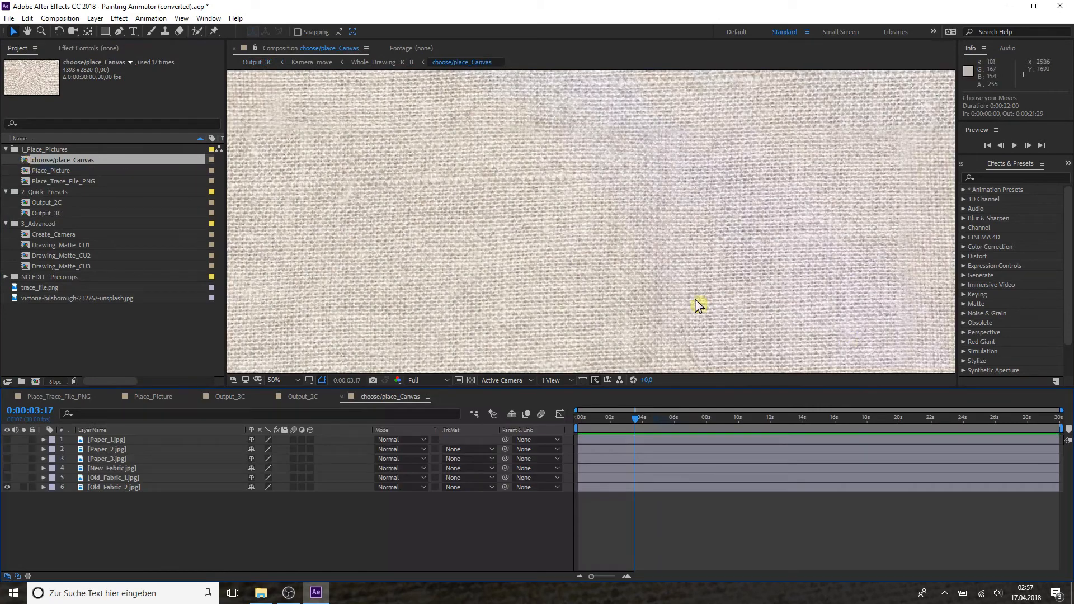
scroll(577, 239, "down", 4)
scroll(574, 234, "up", 6)
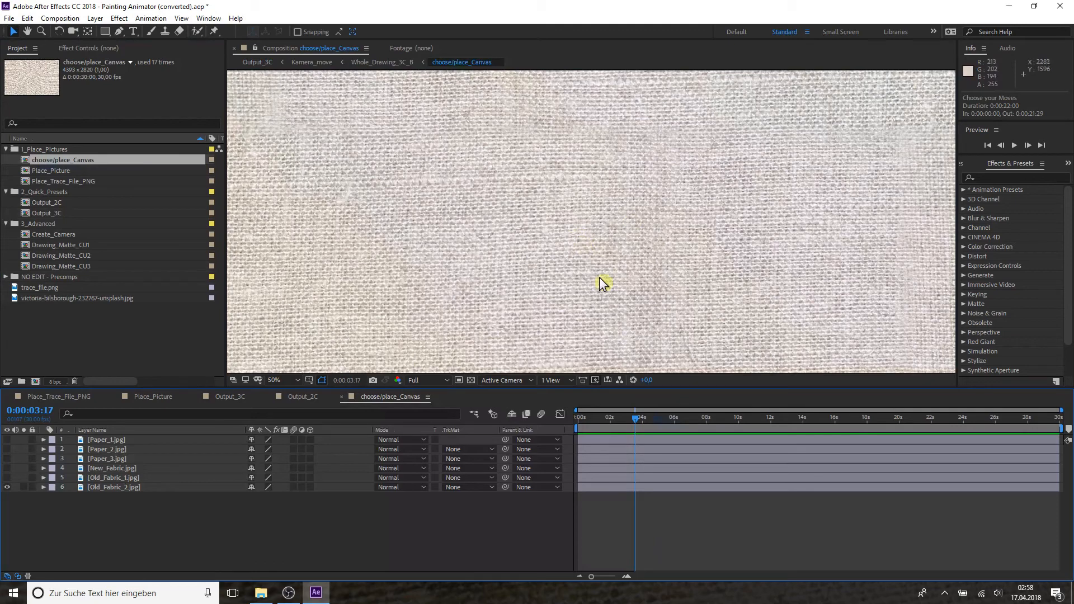
left_click(8, 487)
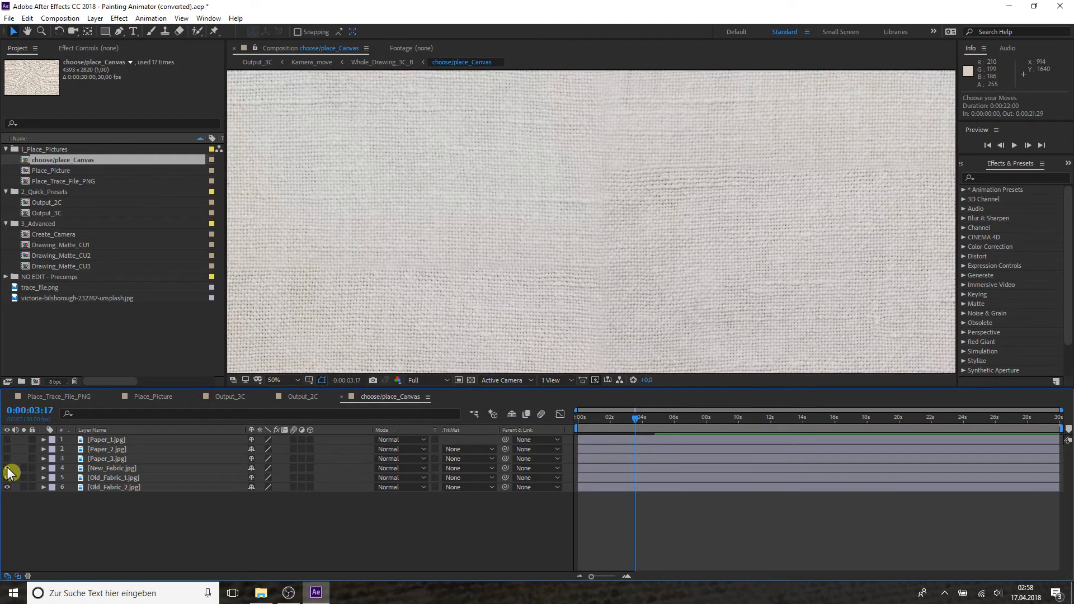
left_click(8, 477)
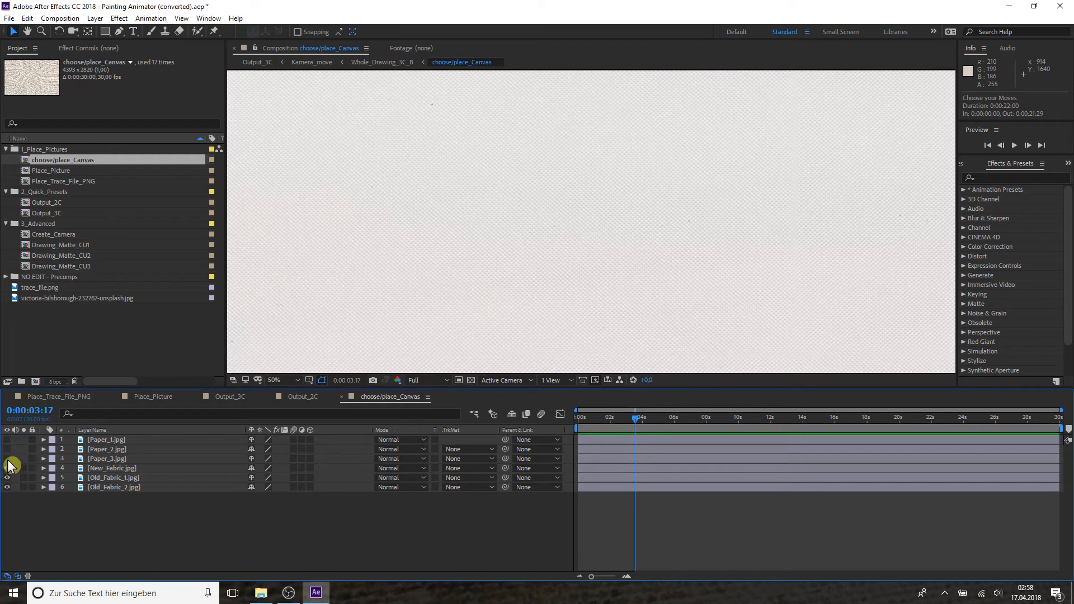
left_click(8, 468)
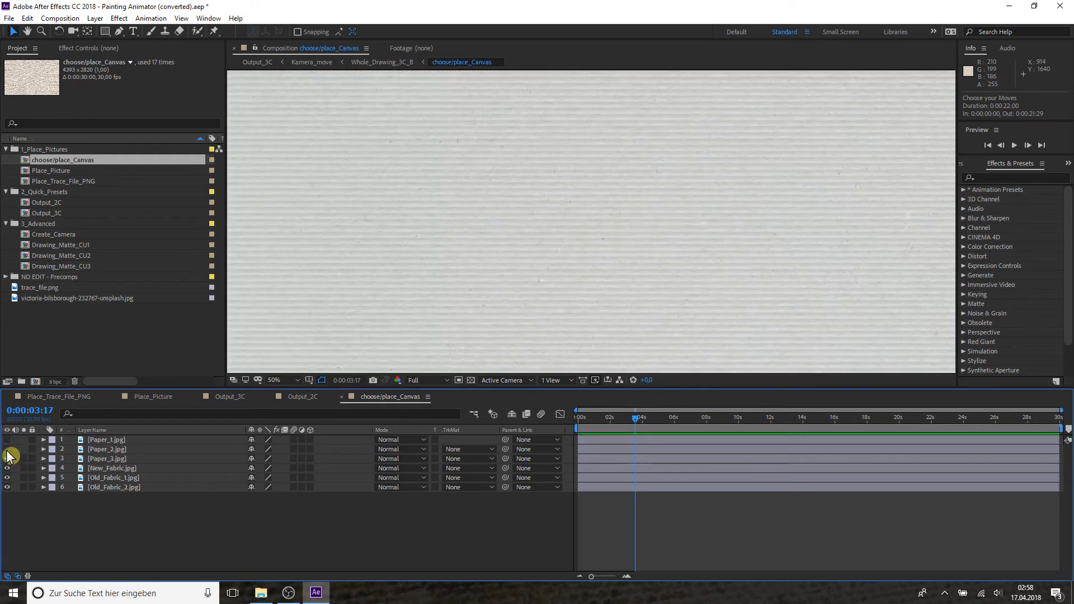
left_click(7, 458)
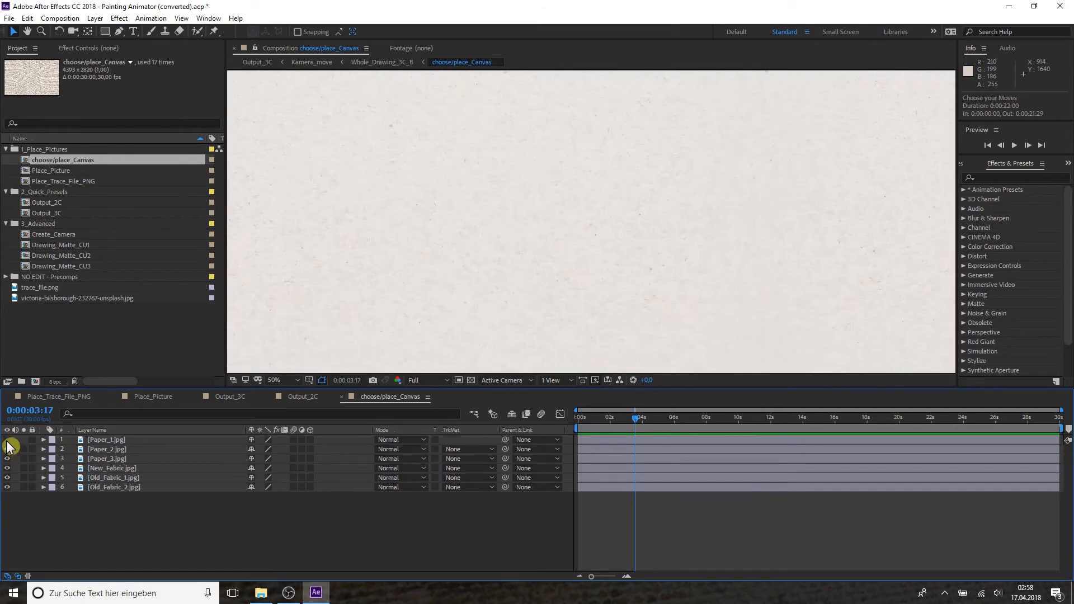
left_click(7, 440)
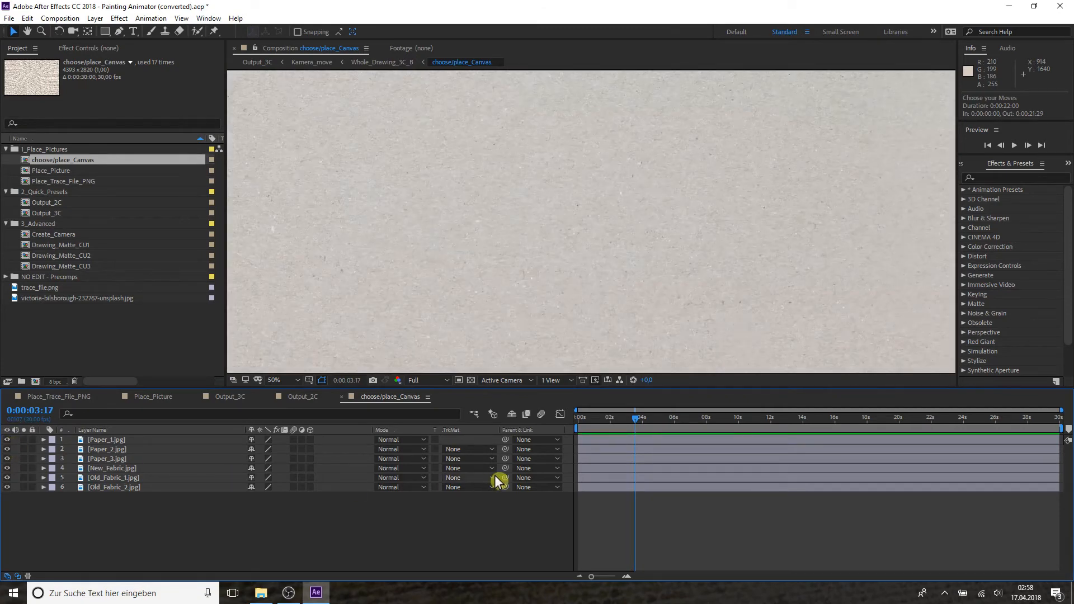
Return to the Output_3C composition and examine the painting on the new canvas at 0:00:05:27
left_click(226, 395)
left_click_drag(659, 424, 709, 421)
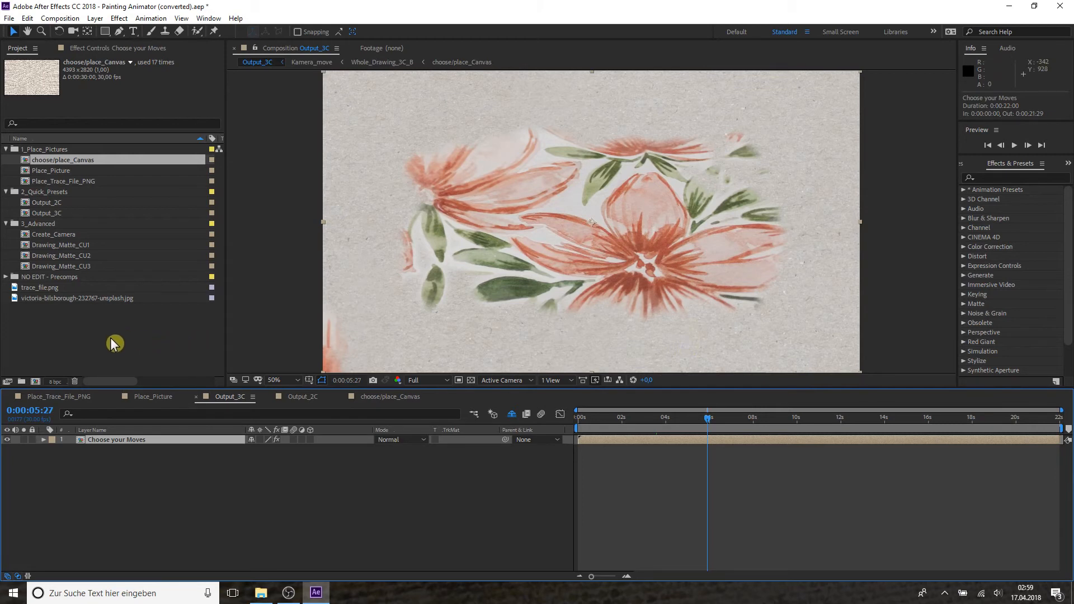
Open the Create_Camera composition, set its preview resolution to Quarter and select the WHOLE_ANIMATION_CUSTOM layer
double_click(25, 238)
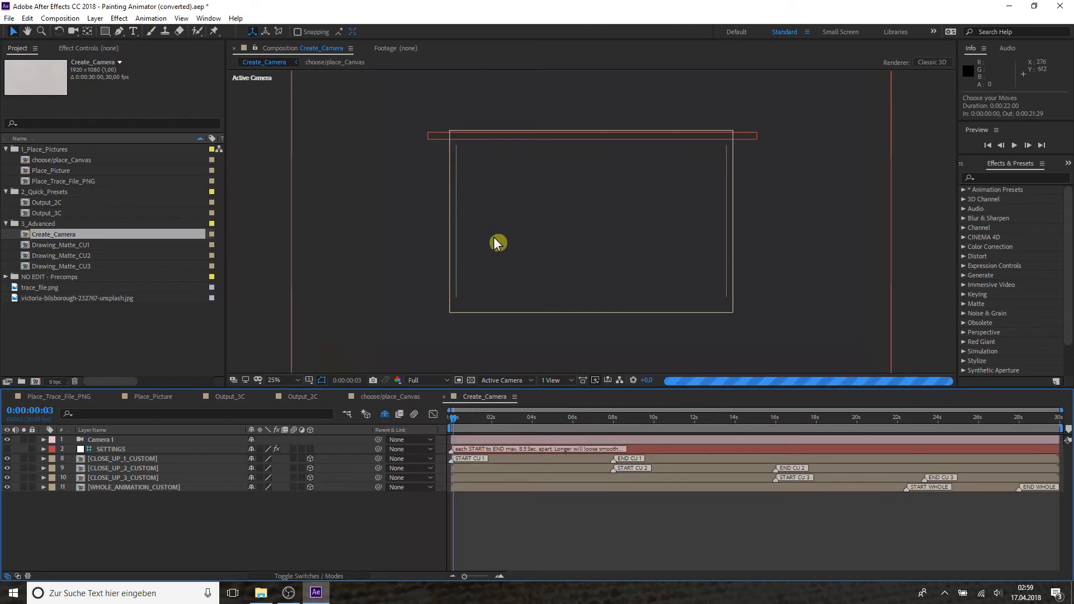
left_click(446, 380)
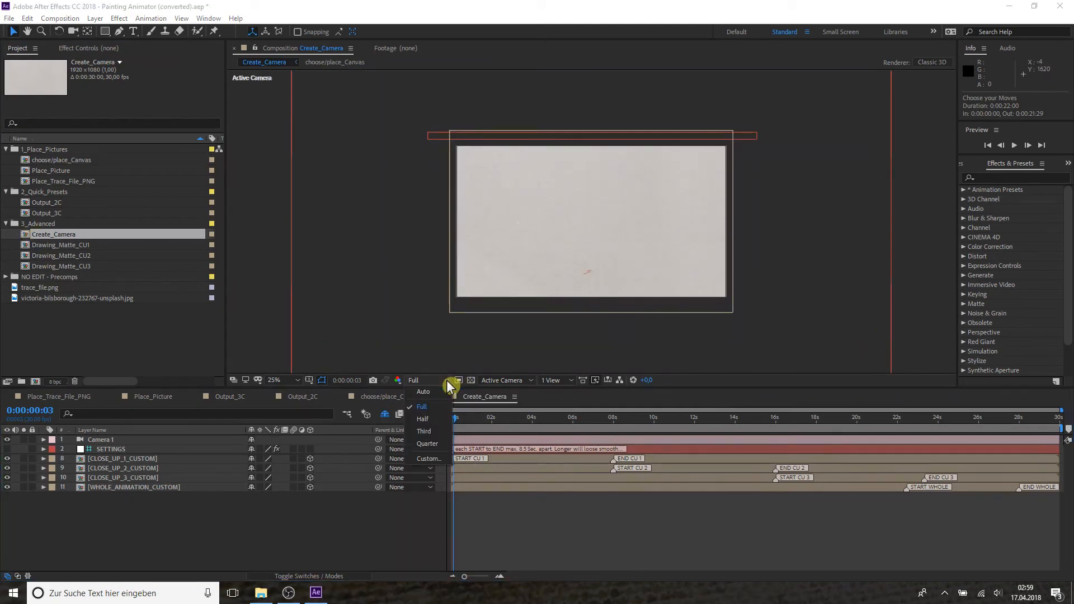
left_click(434, 445)
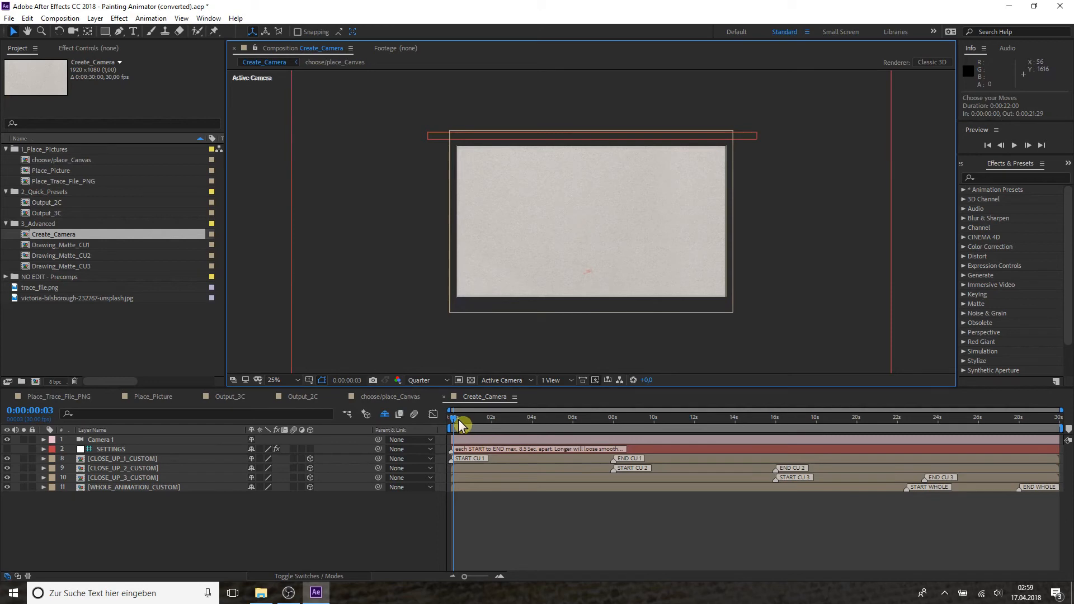
left_click(123, 468)
left_click(124, 477)
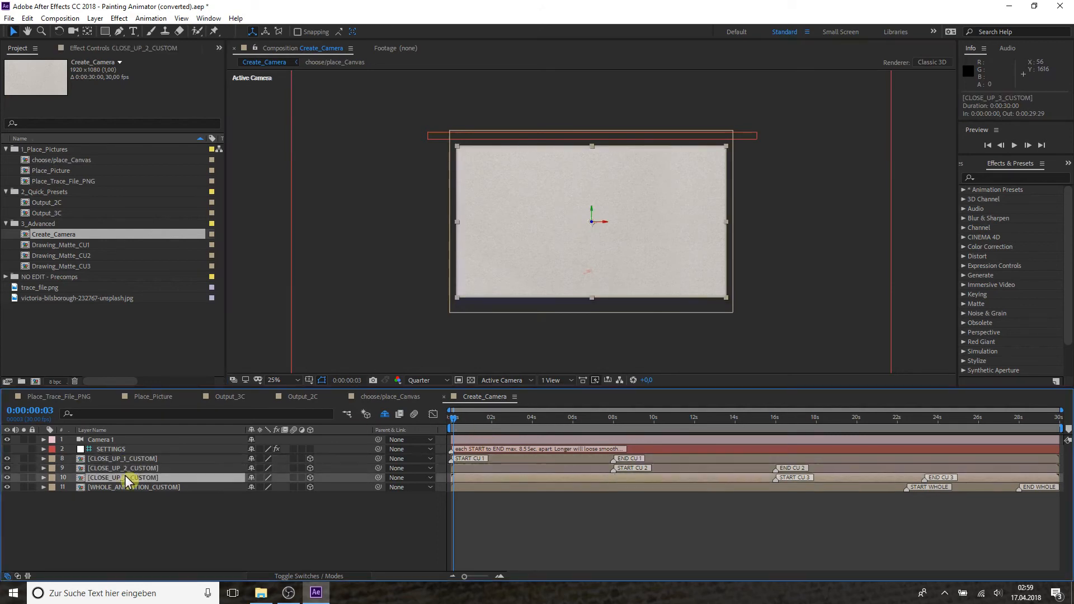
left_click(135, 487)
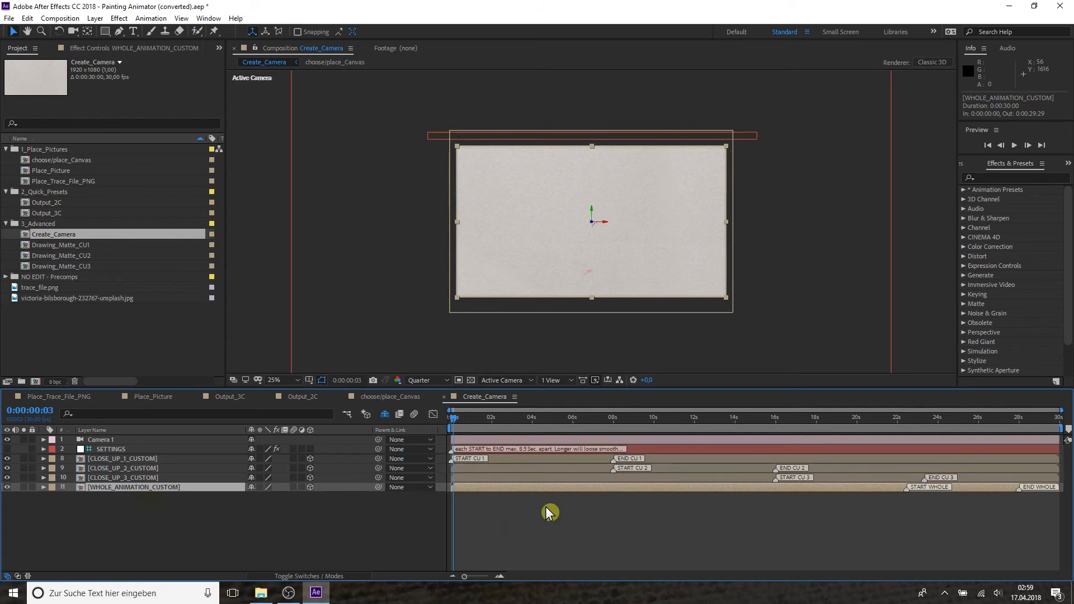
Move the START/END CU 1 markers to about 2.3 and 5.3 seconds, and the START/END CU 2 markers to 0:00:00:02 and 0:00:06:29
left_click_drag(451, 459, 498, 460)
mouse_move(614, 459)
left_mouse_down()
mouse_move(555, 459)
mouse_move(542, 471)
left_mouse_up()
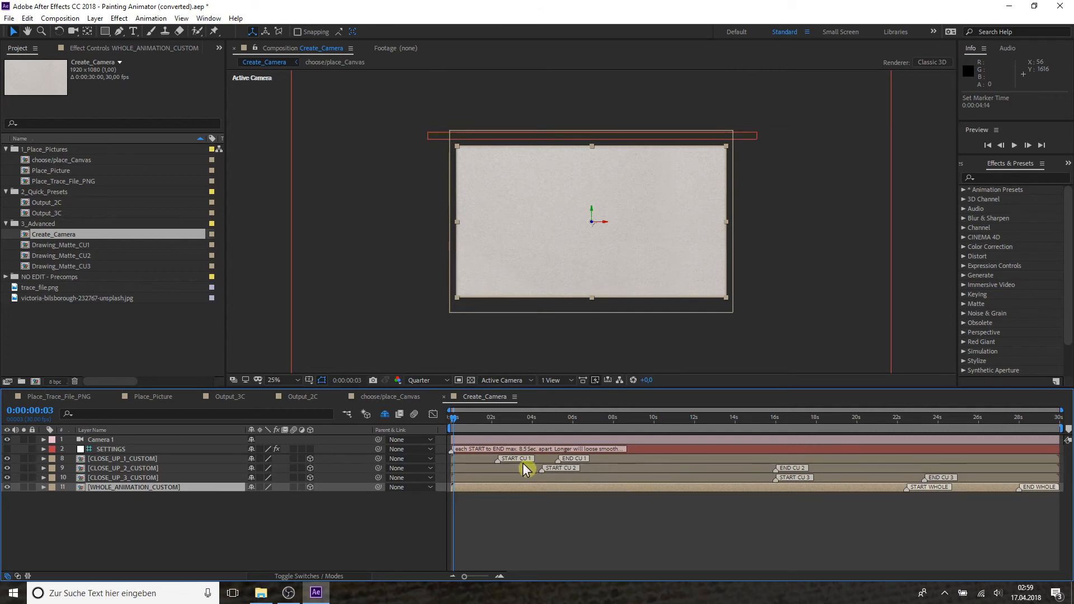
left_click_drag(542, 471, 453, 471)
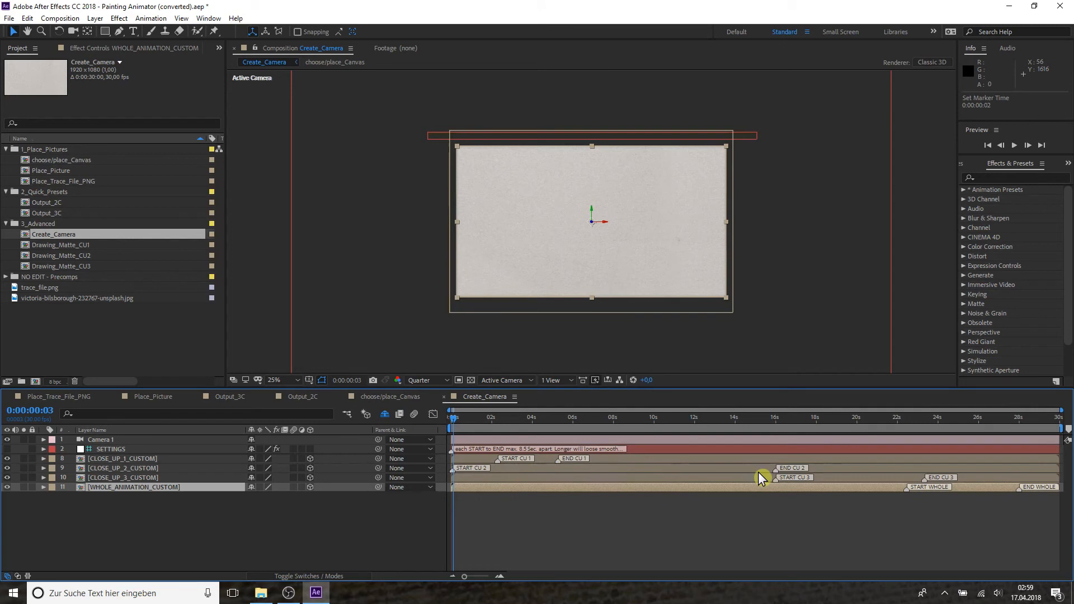
left_click_drag(775, 469, 593, 463)
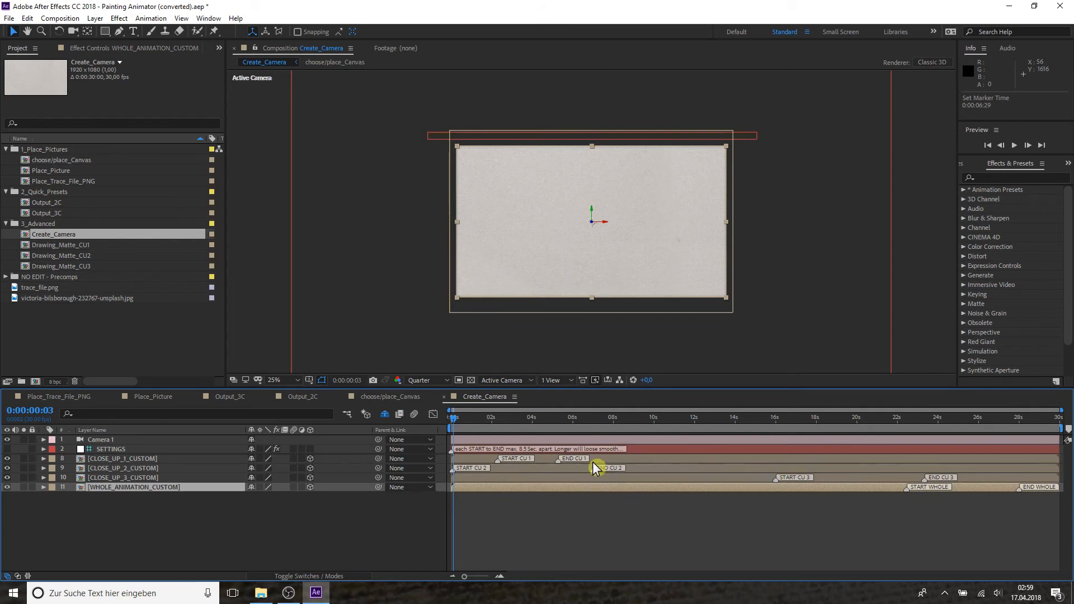
Move START/END CU 3 to about 4 and 10.5 seconds, START WHOLE to 0:00:01:13 and END WHOLE to 0:00:10:01
left_click_drag(776, 478, 535, 479)
mouse_move(924, 478)
left_mouse_down()
mouse_move(664, 470)
mouse_move(676, 475)
left_mouse_up()
left_click_drag(906, 487, 493, 487)
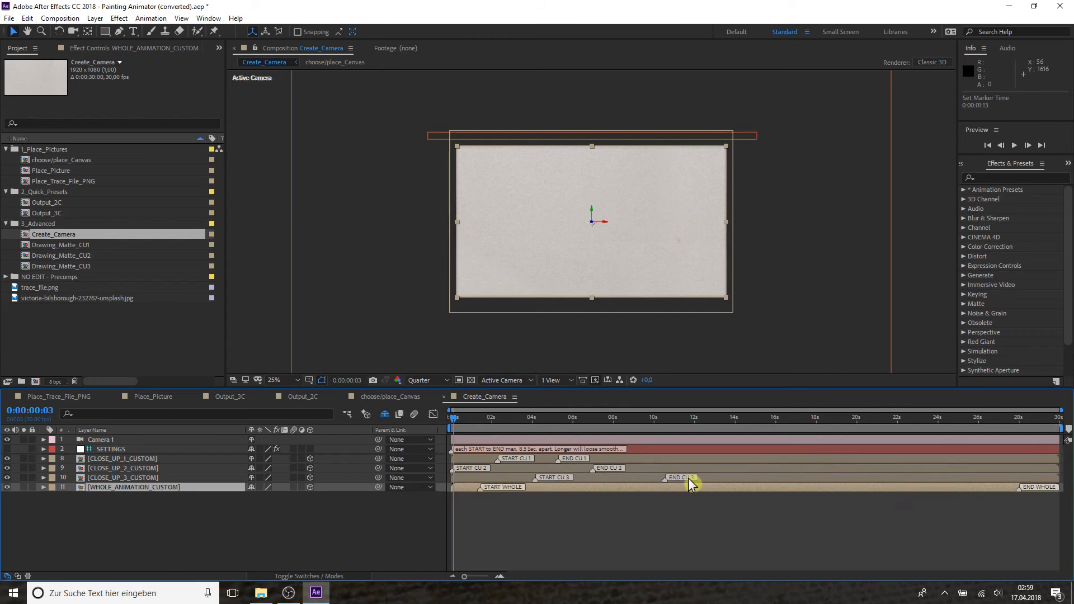
left_click_drag(1019, 487, 655, 498)
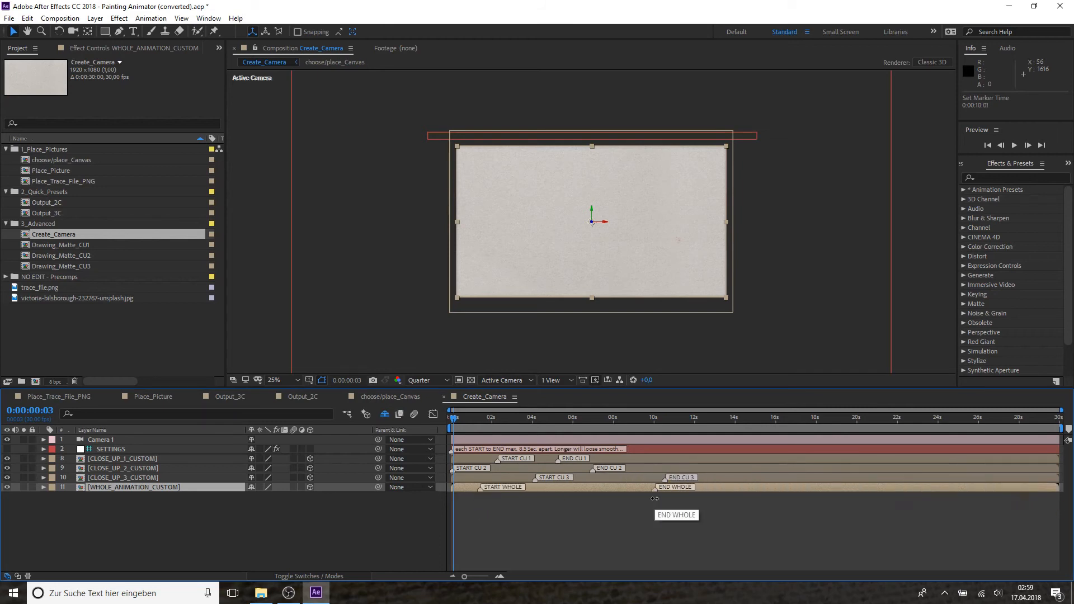
Shorten the work area to end at 0:00:10:27 and preview the retimed animation from the beginning
left_click(1027, 421)
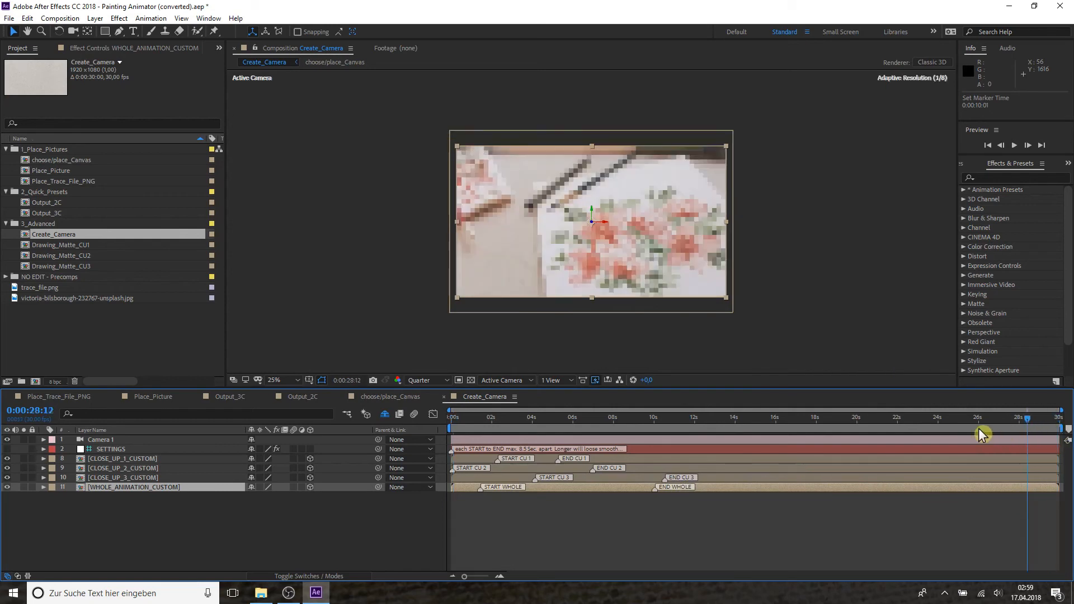
left_click_drag(1061, 429, 672, 411)
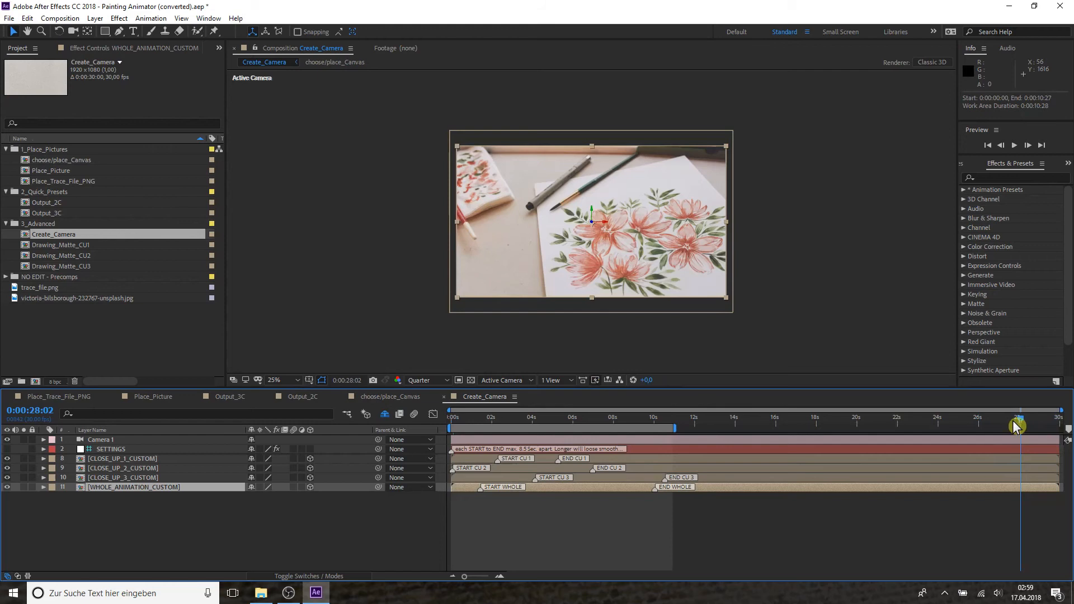
mouse_move(1020, 418)
left_mouse_down()
mouse_move(592, 393)
mouse_move(431, 403)
mouse_move(448, 386)
left_mouse_up()
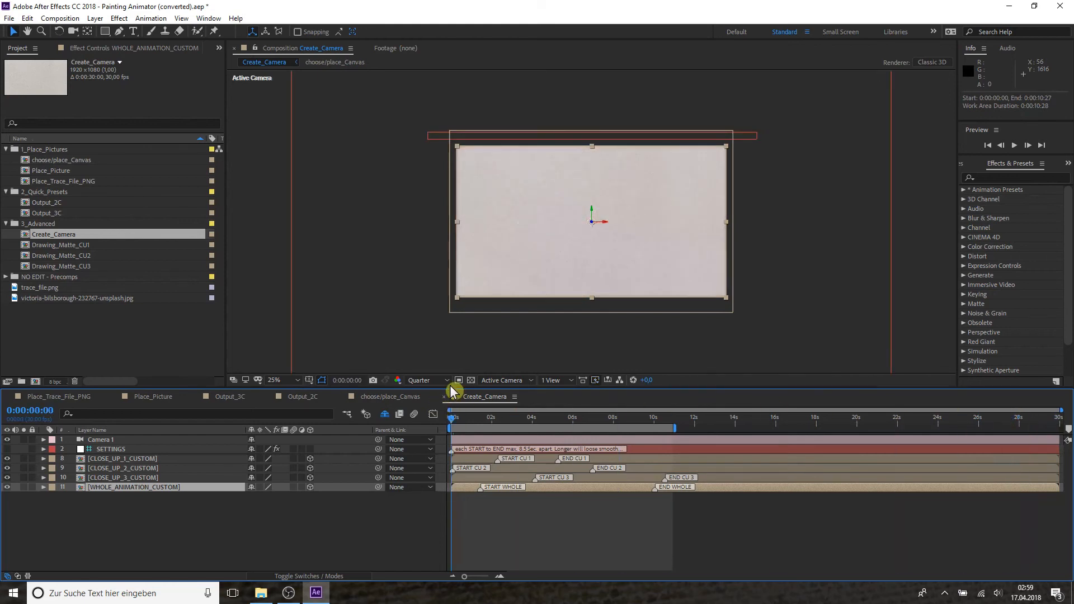
key("space")
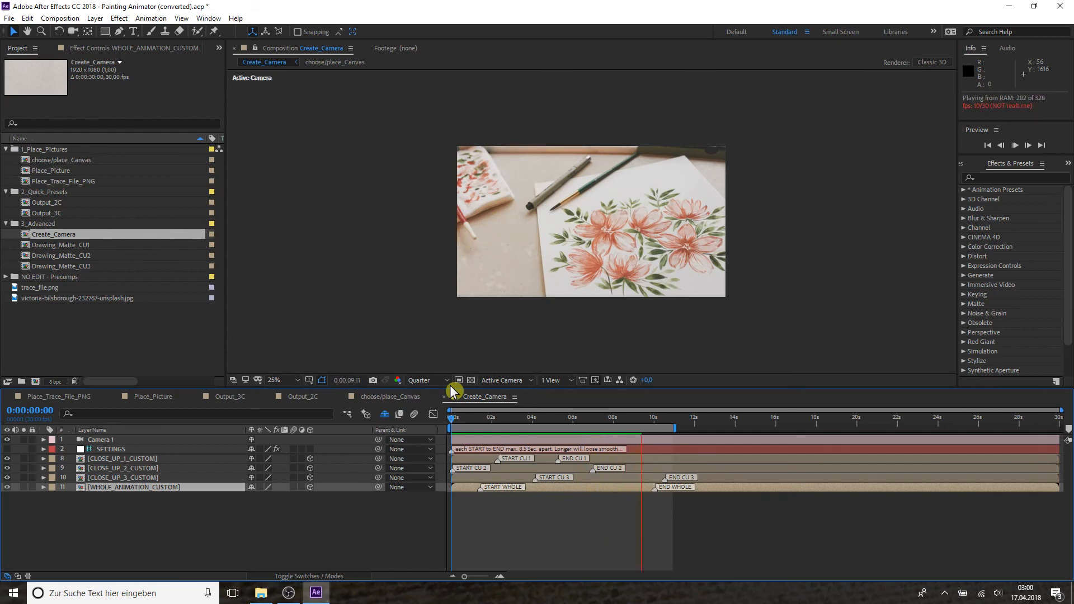
key("space")
Bring Camera 1 closer and to the side by setting its Position Z to -1567.7 and X to about 2400
left_click(105, 442)
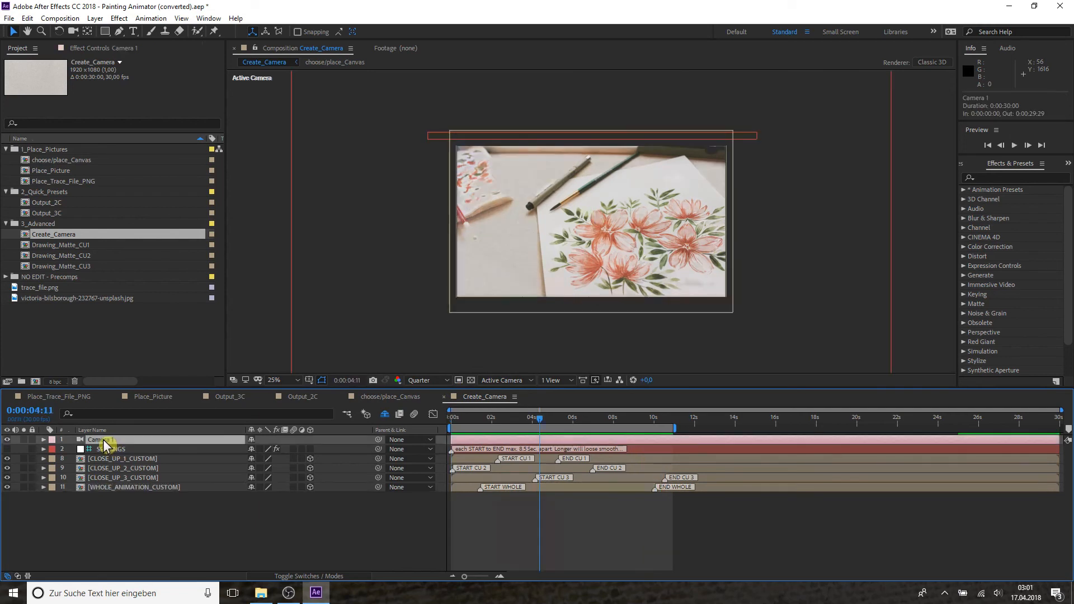
left_click(44, 441)
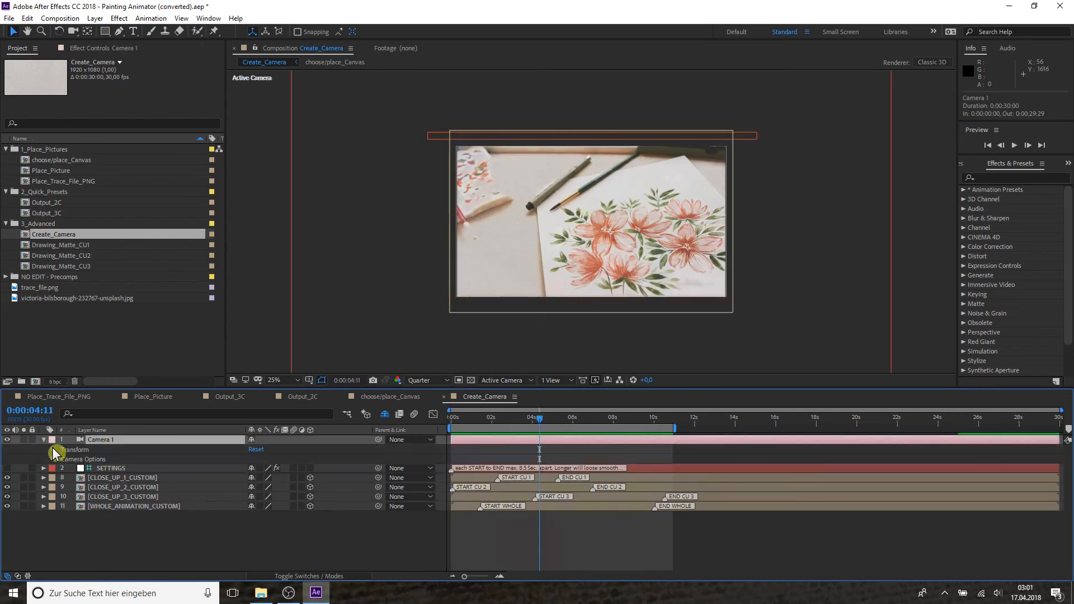
left_click(54, 450)
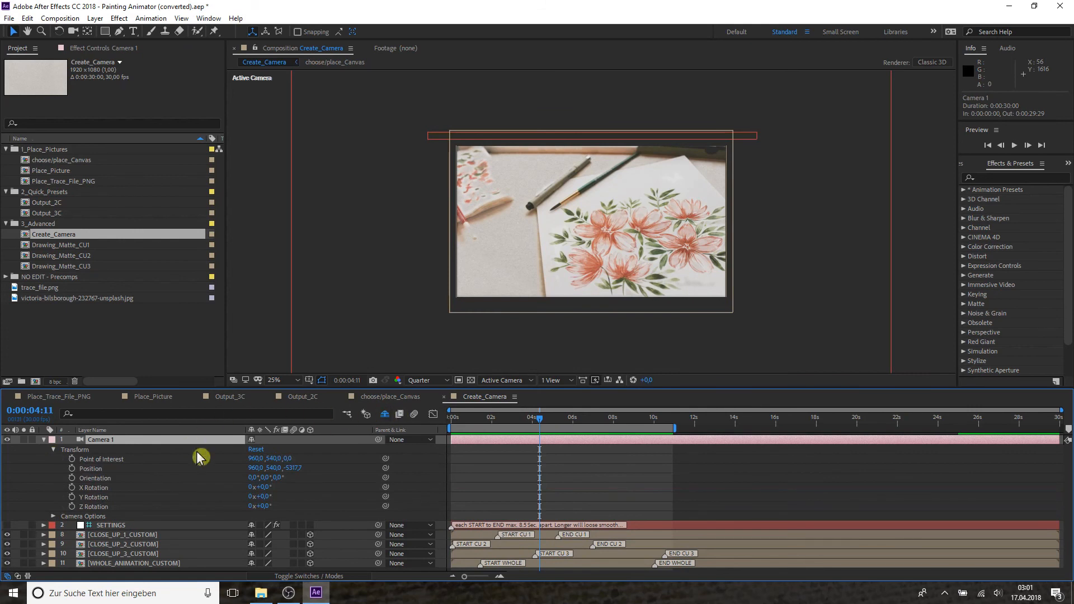
left_click_drag(292, 467, 521, 461)
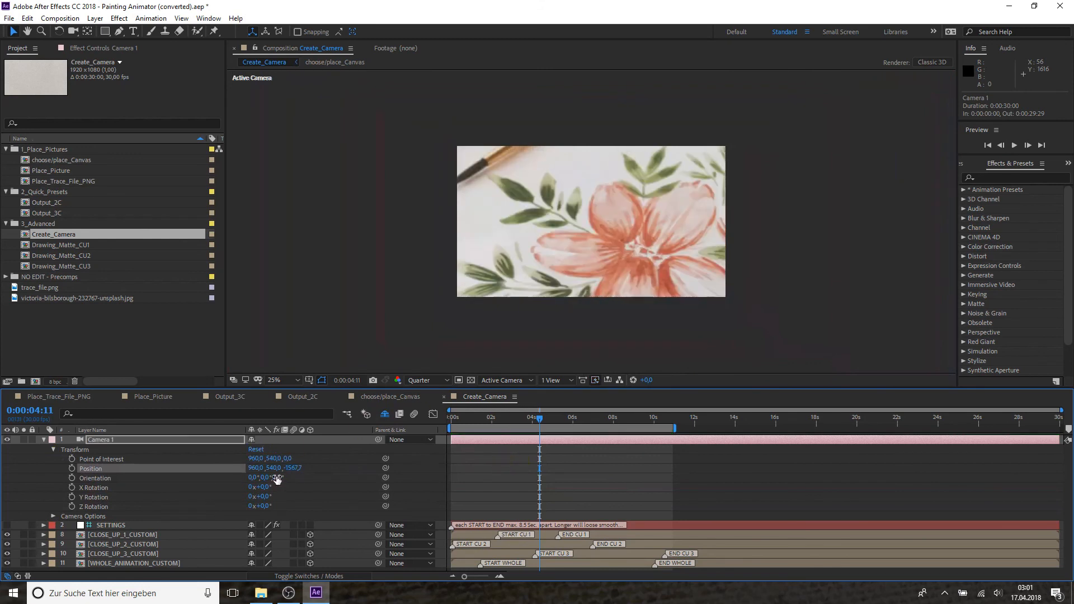
left_click_drag(255, 468, 330, 461)
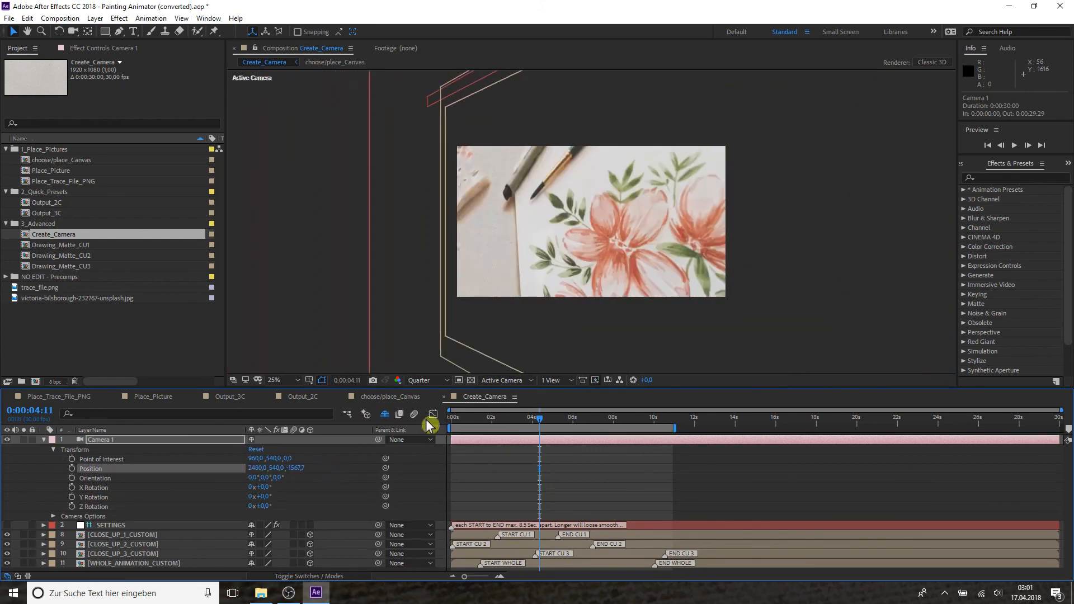
Keyframe Camera 1's Position near 0:00:04:11, pull the camera back along Z at 0:00:08:04, check the move and return to the start
left_click(543, 418)
left_click_drag(547, 419, 542, 418)
left_click(72, 469)
left_click_drag(543, 419, 616, 421)
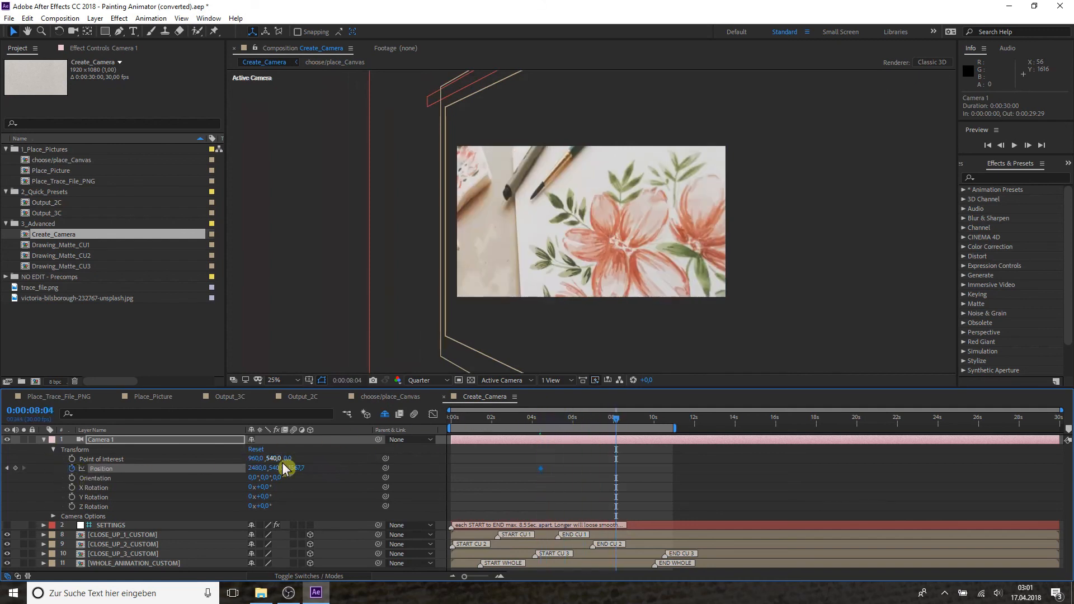
left_click_drag(297, 468, 89, 480)
left_click_drag(538, 421, 584, 423)
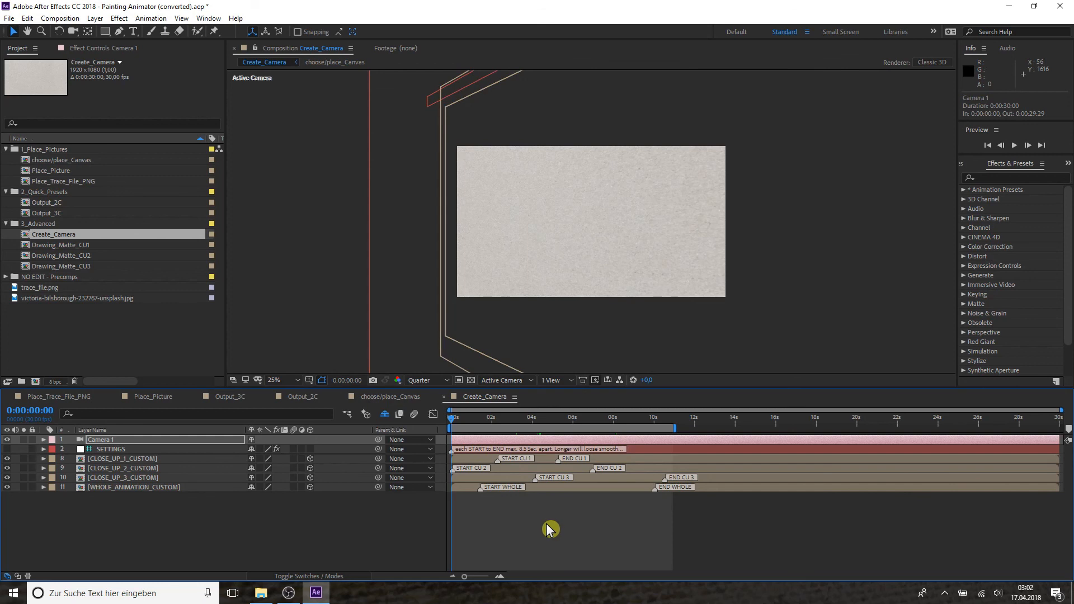
left_click_drag(457, 418, 444, 416)
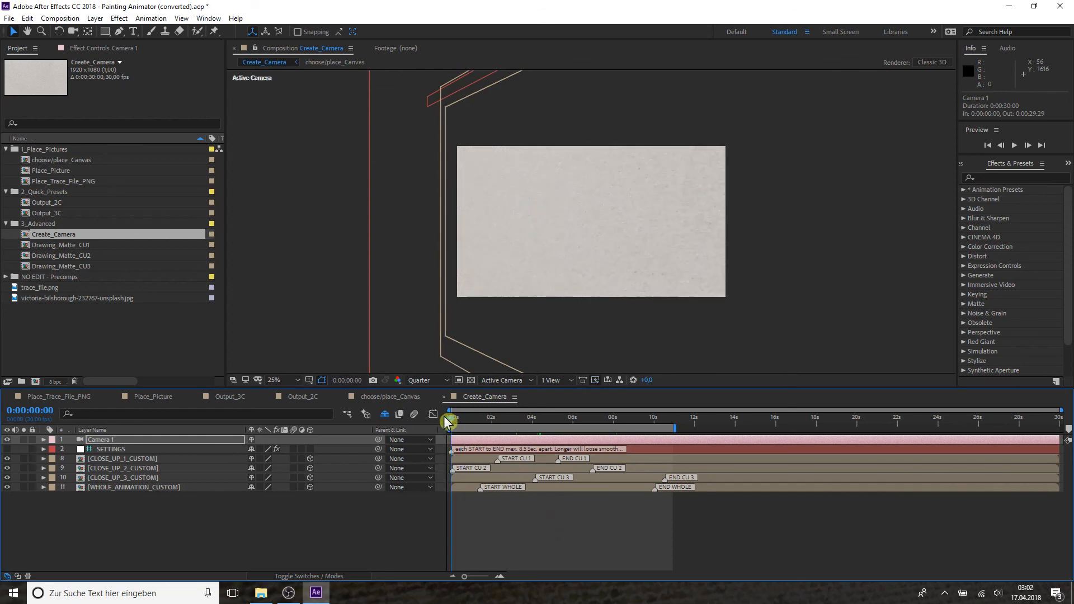